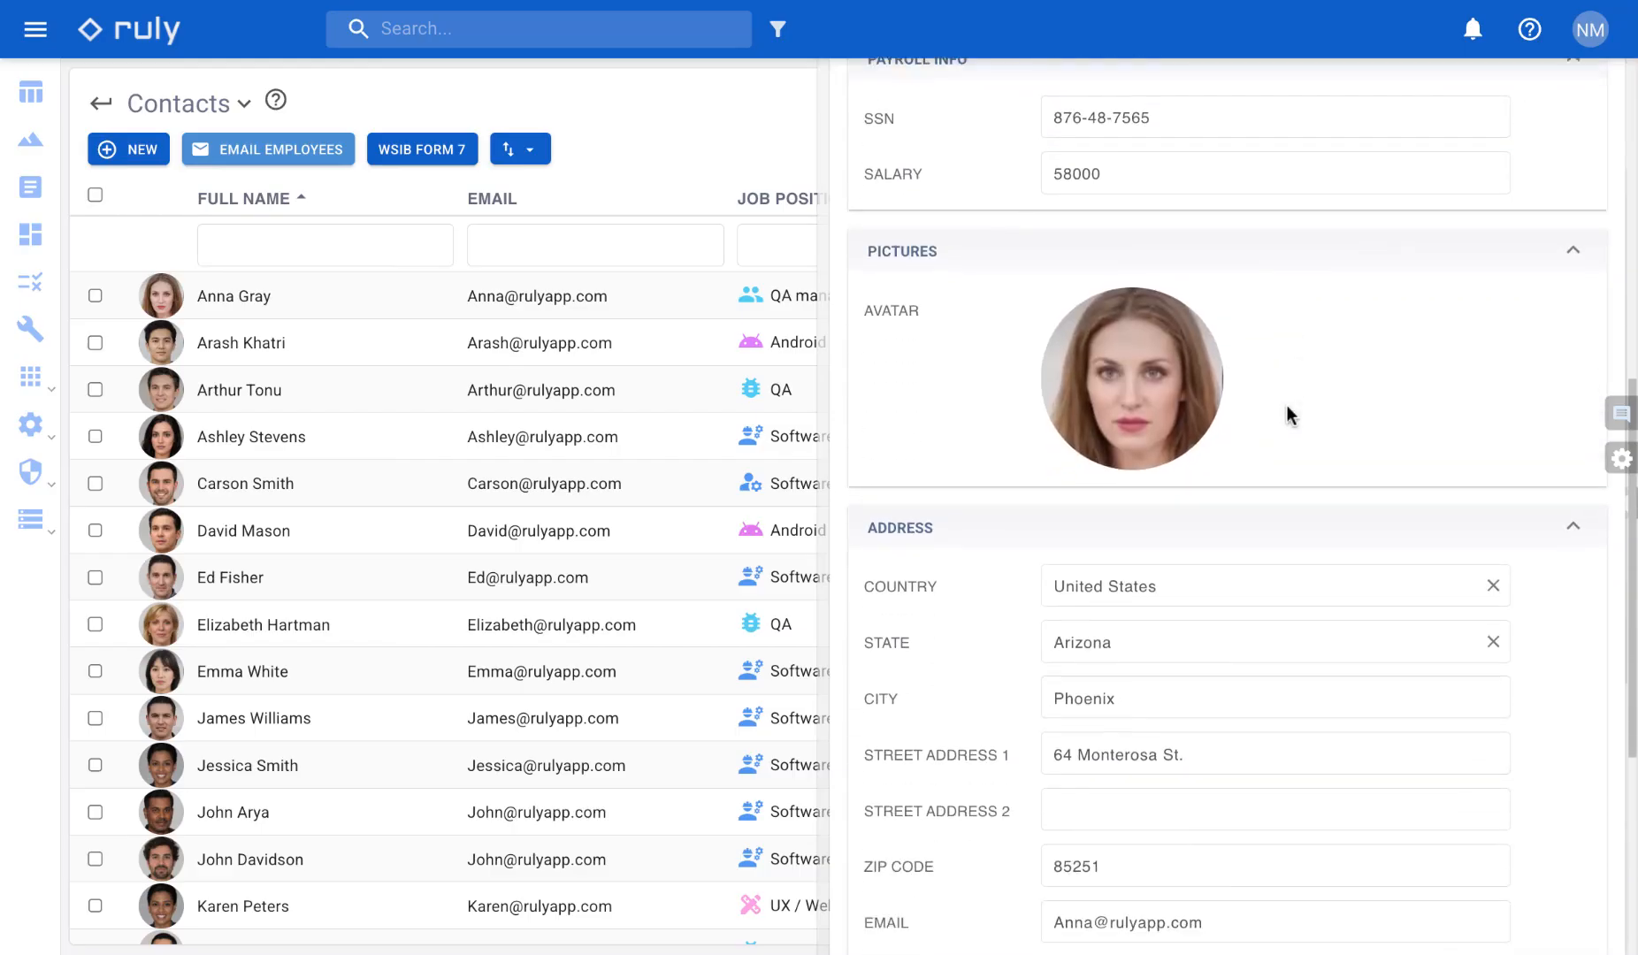
scroll(1288, 406, "down", 2)
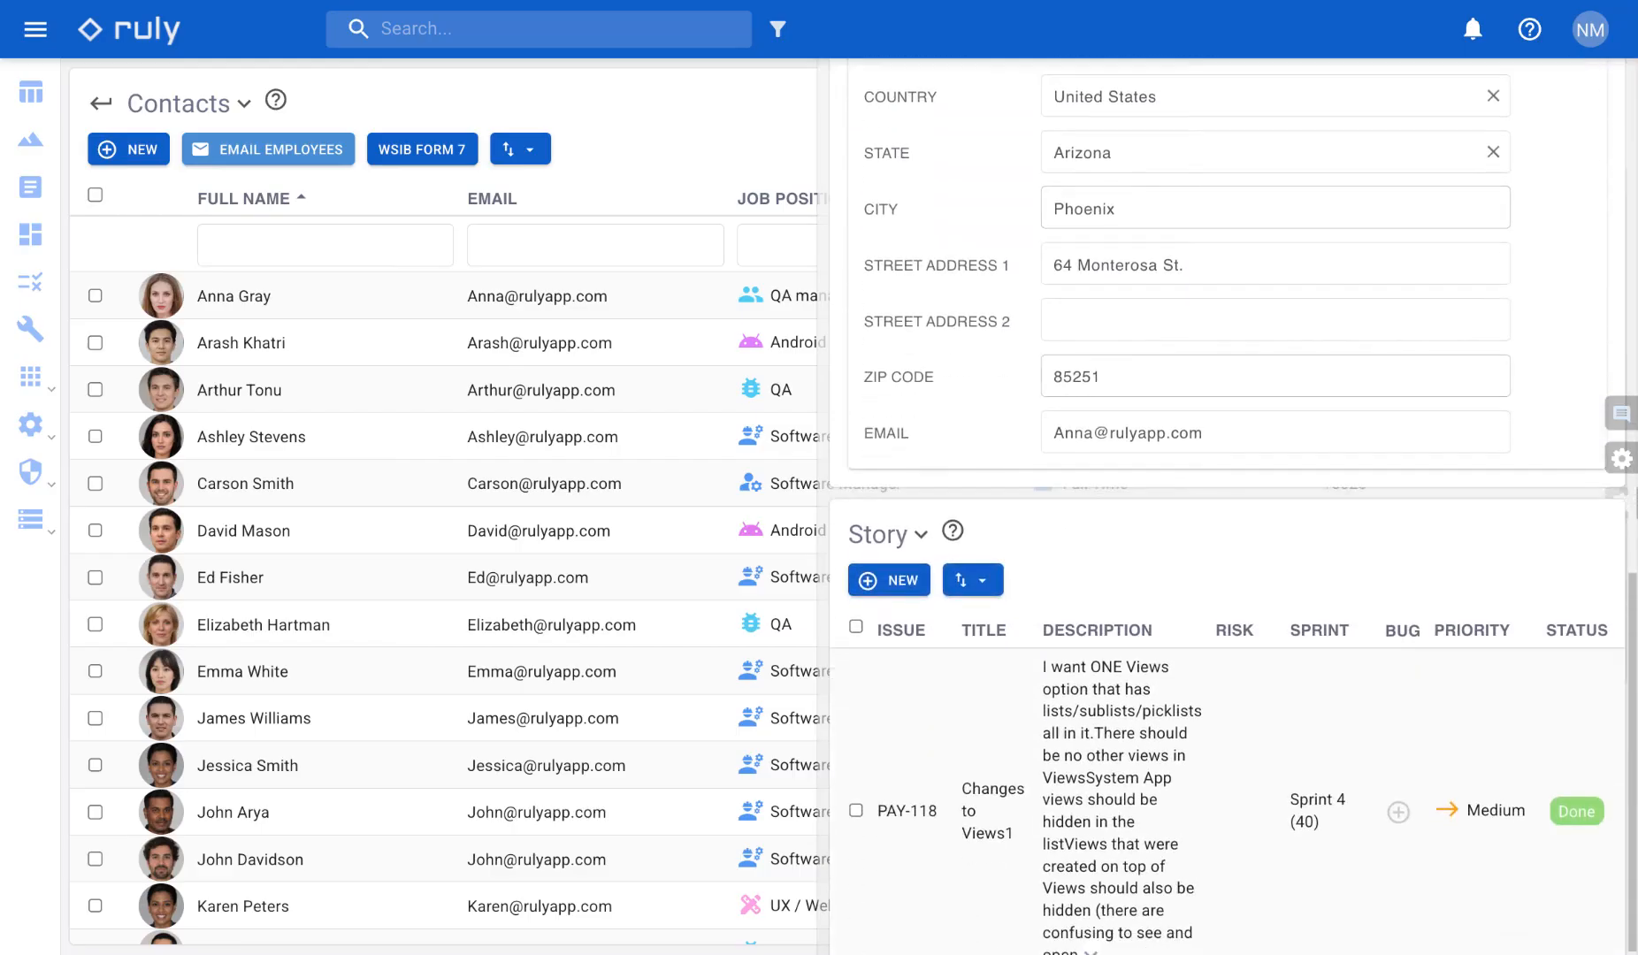
- Review the employee form's sections, switch the form to edit mode and open the Primary Info section's settings
scroll(1288, 406, "up", 11)
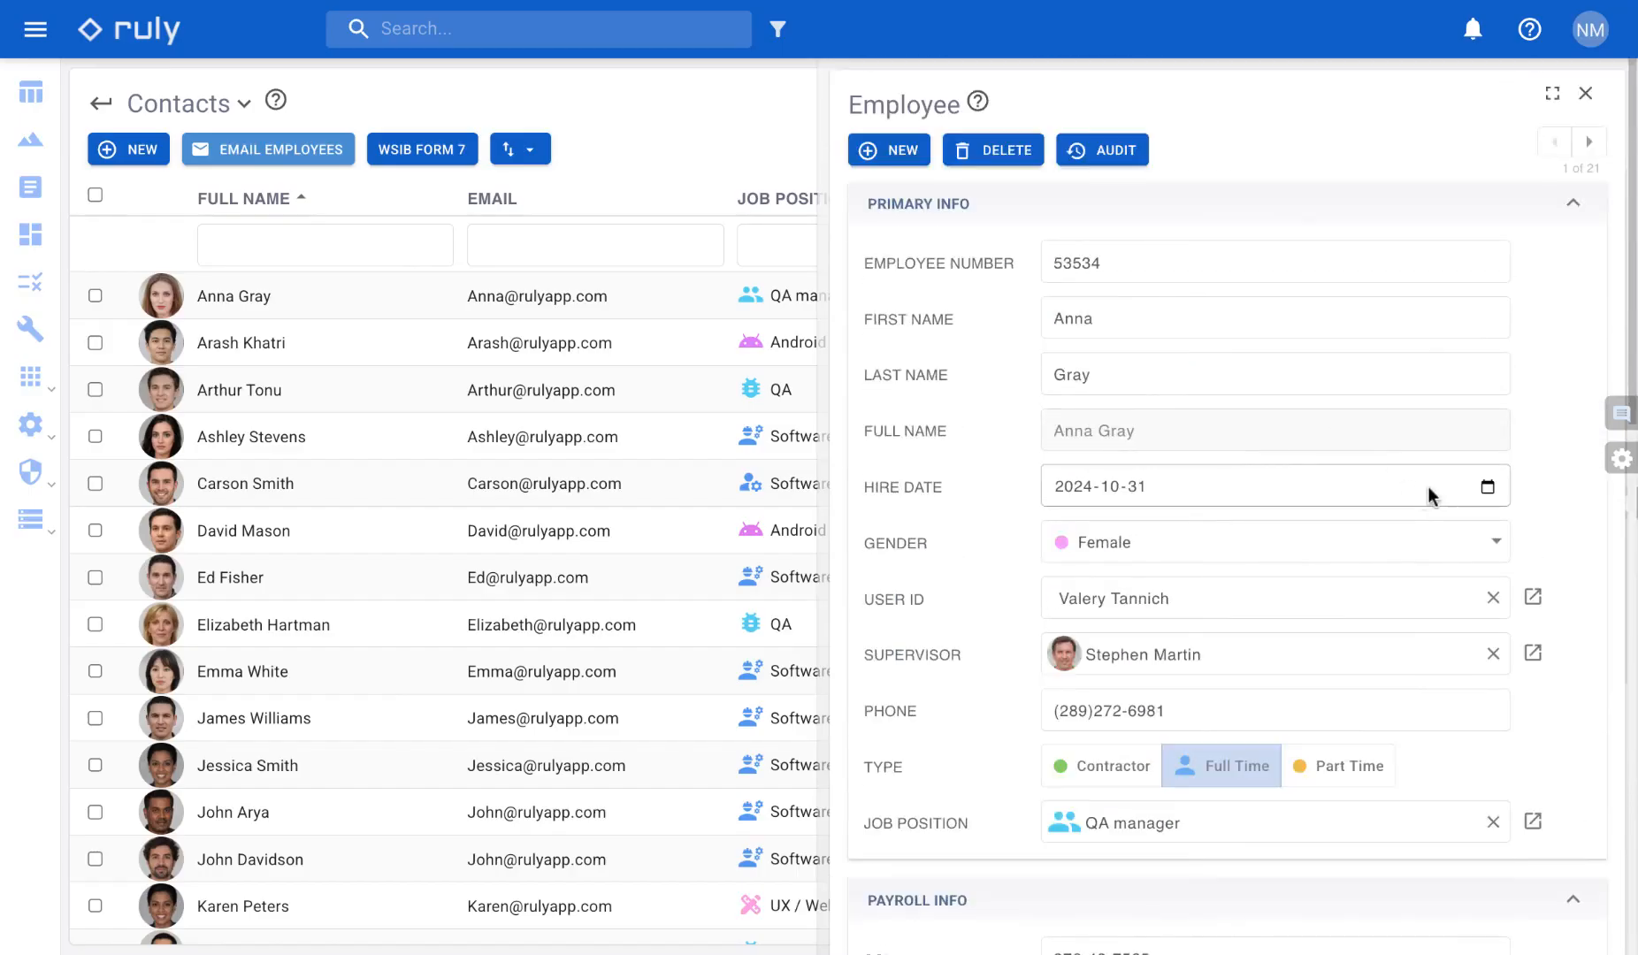
left_click(1621, 459)
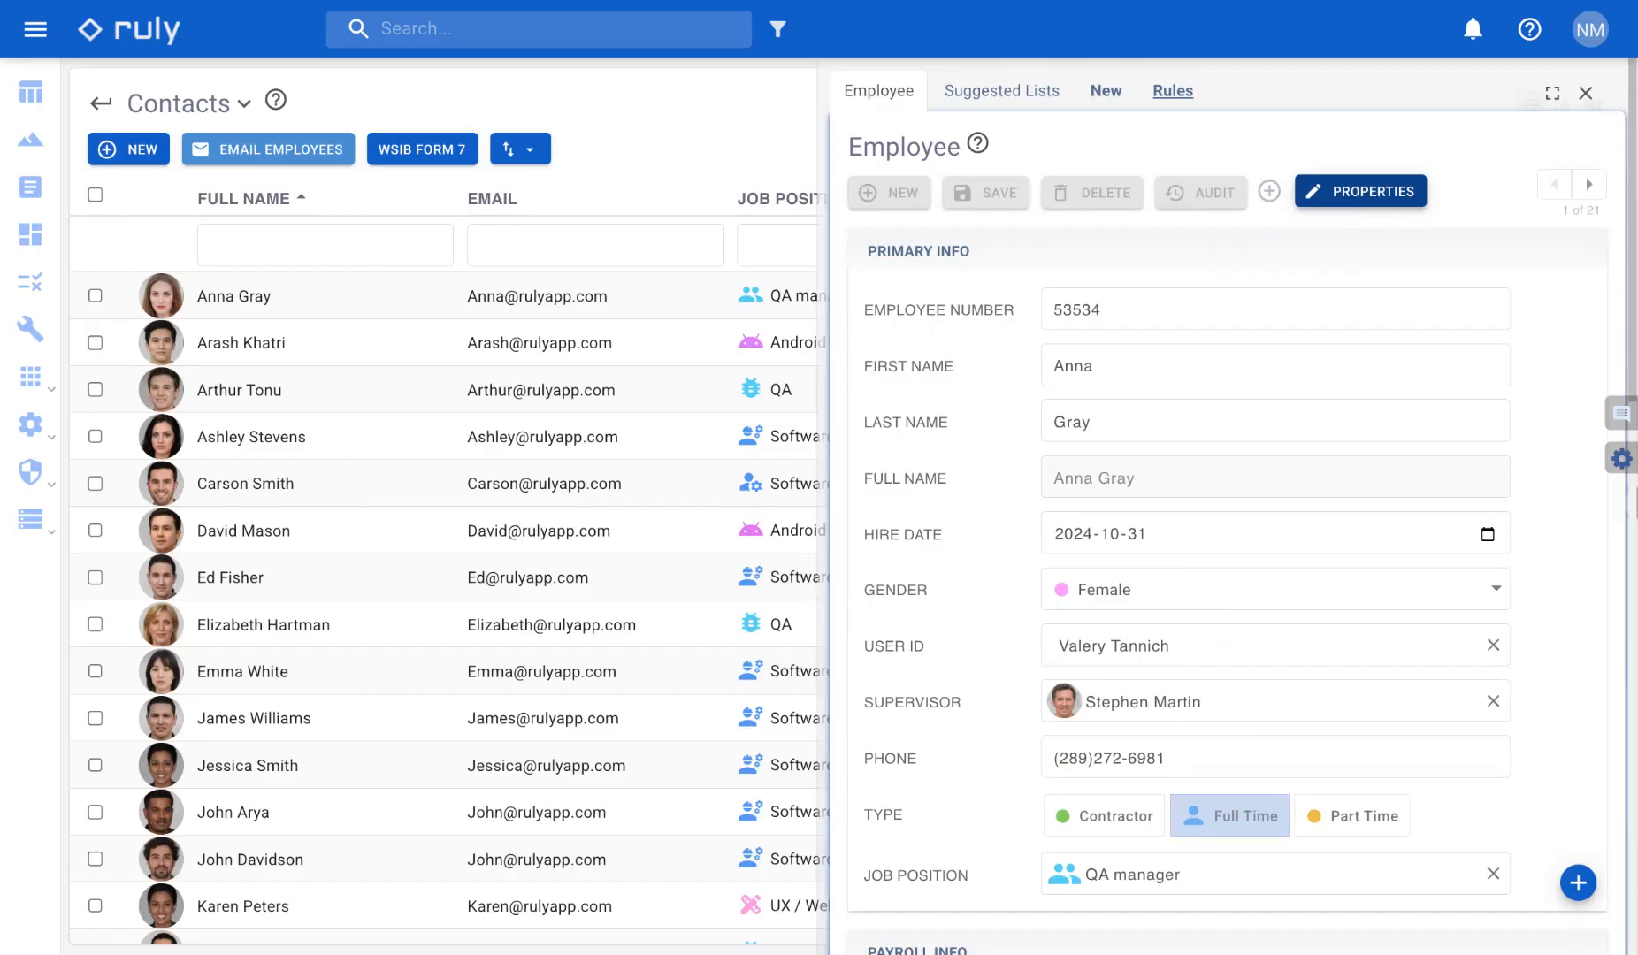
mouse_move(987, 260)
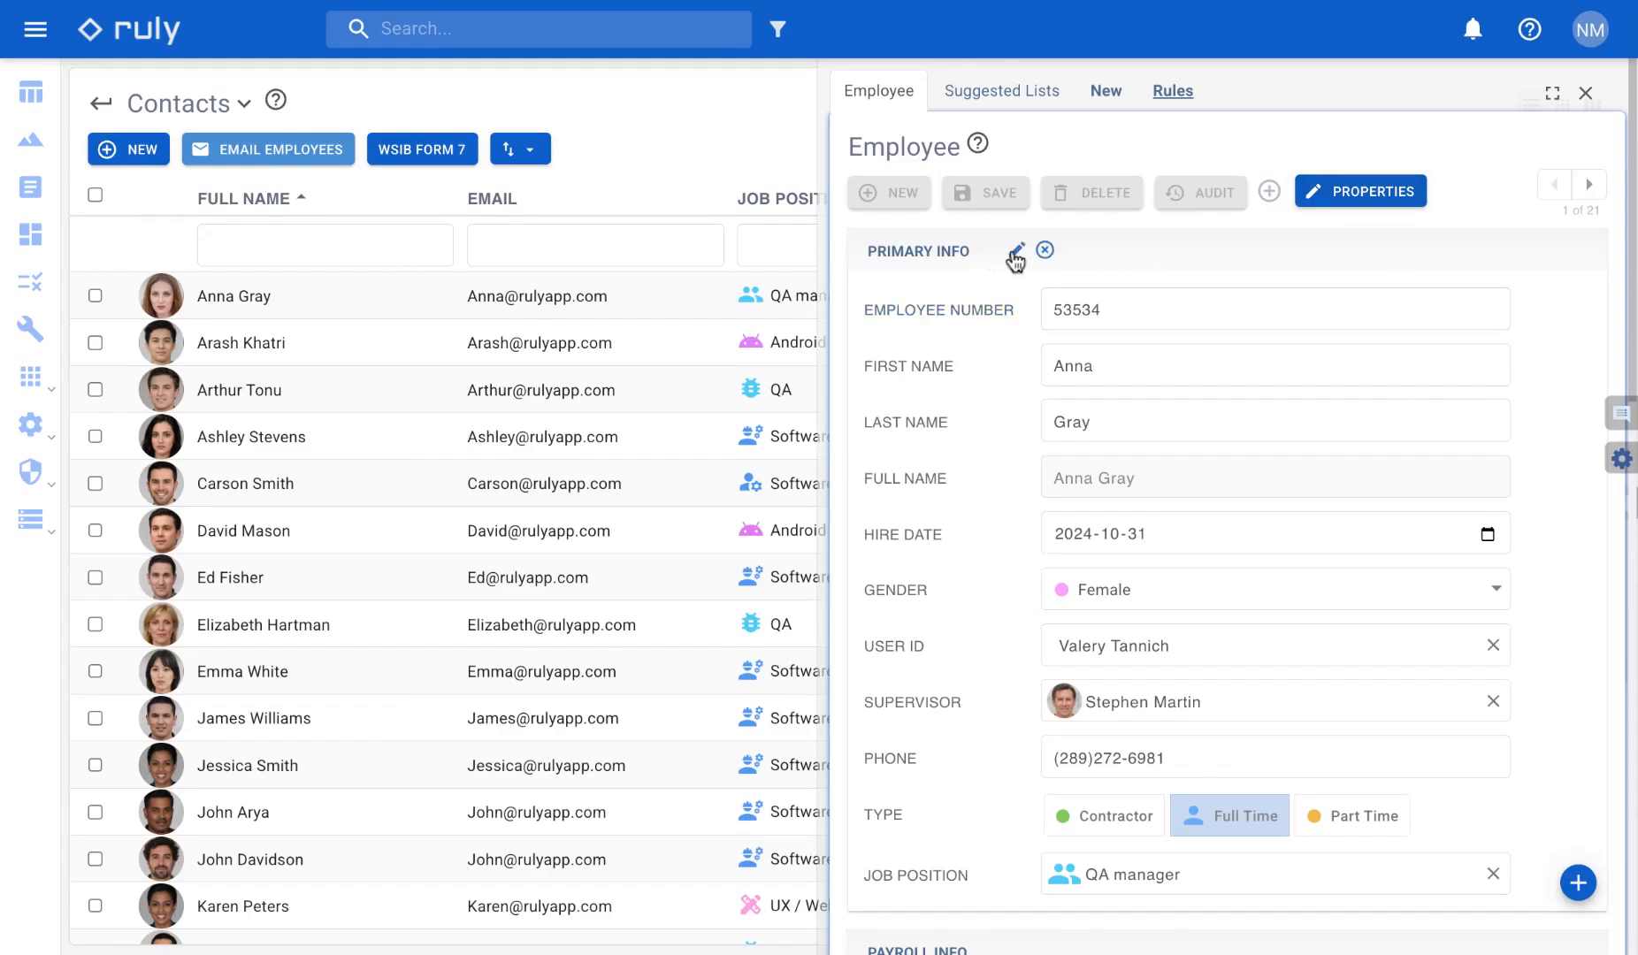
left_click(1016, 252)
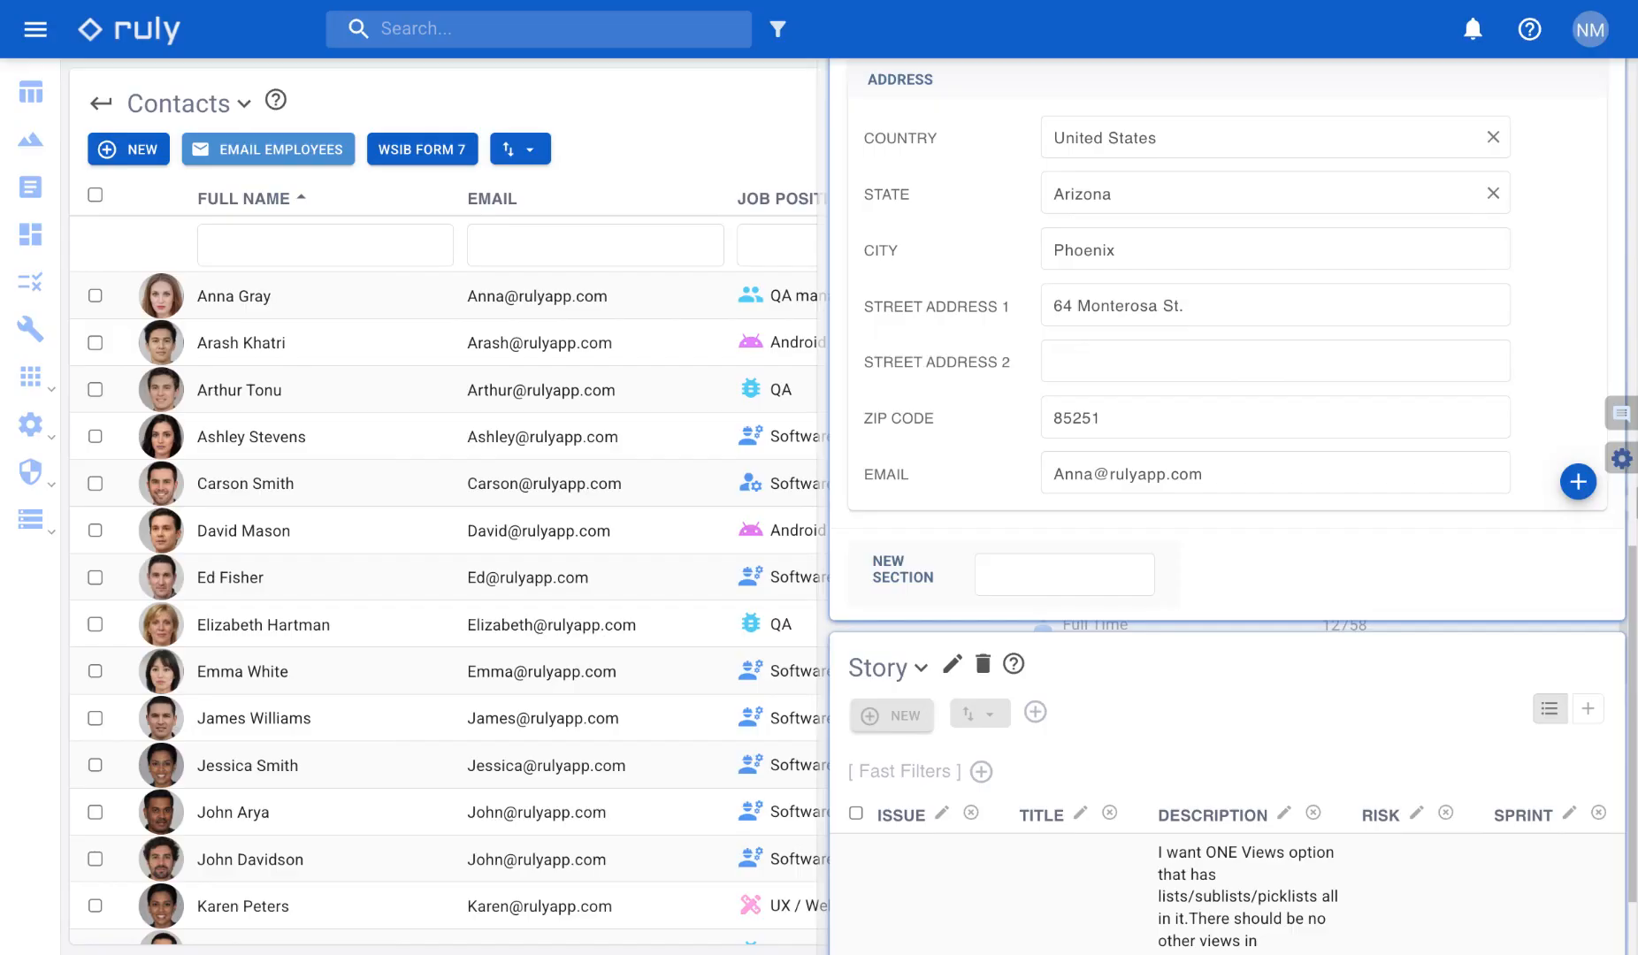
scroll(1227, 504, "up", 15)
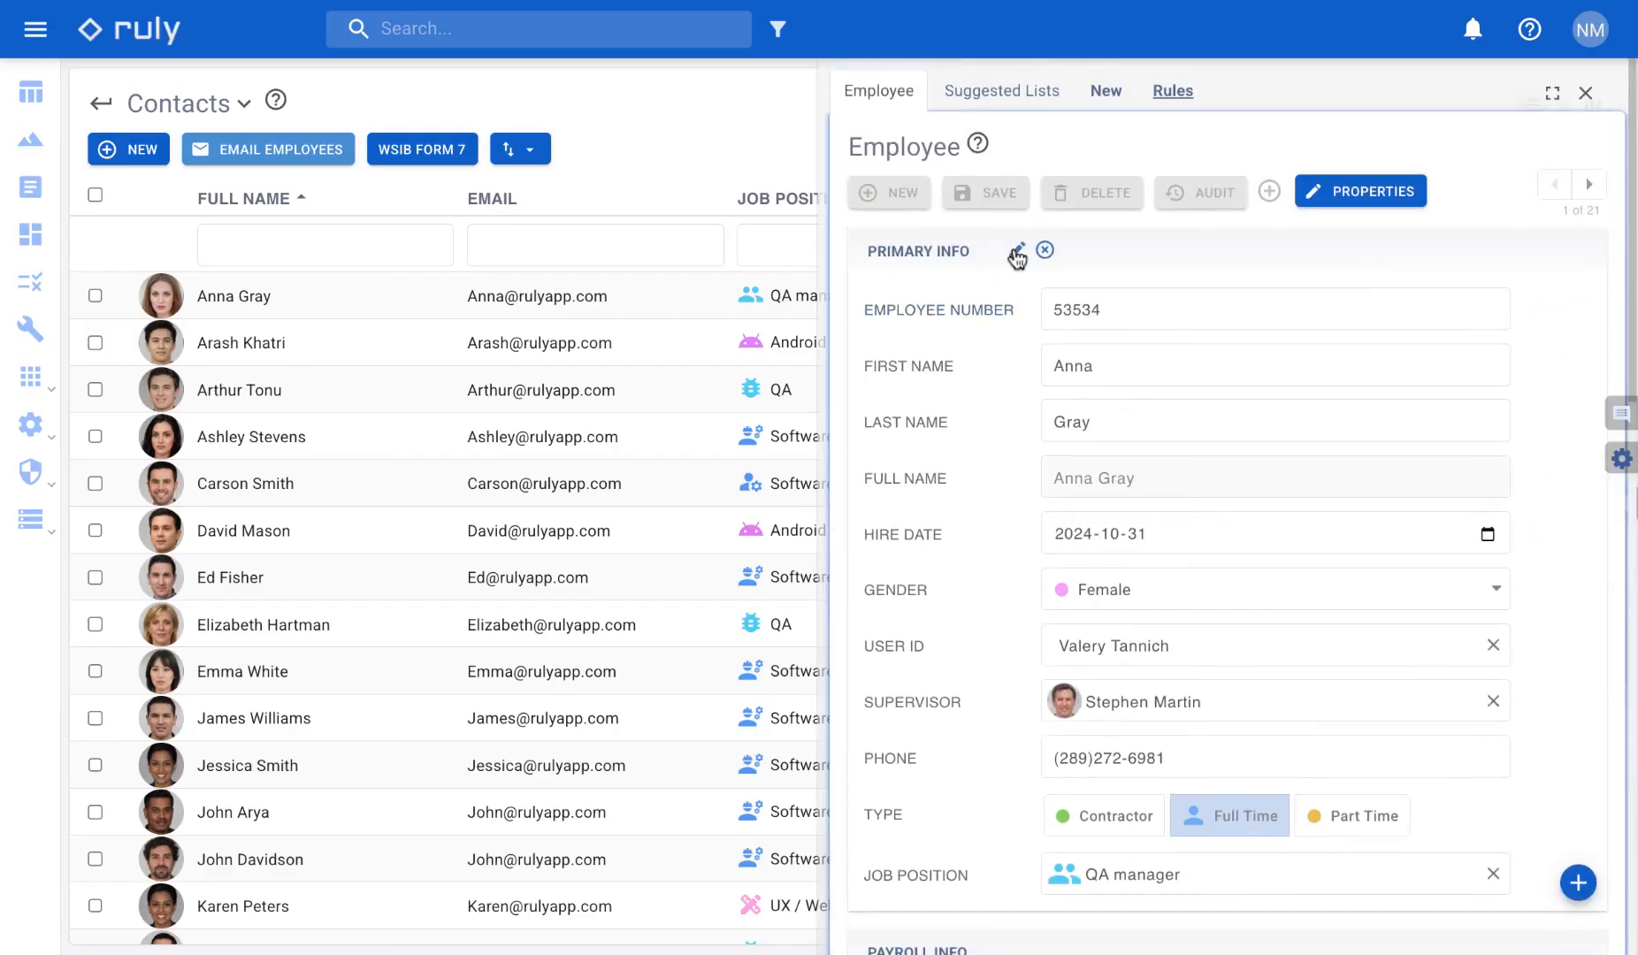
left_click(1017, 252)
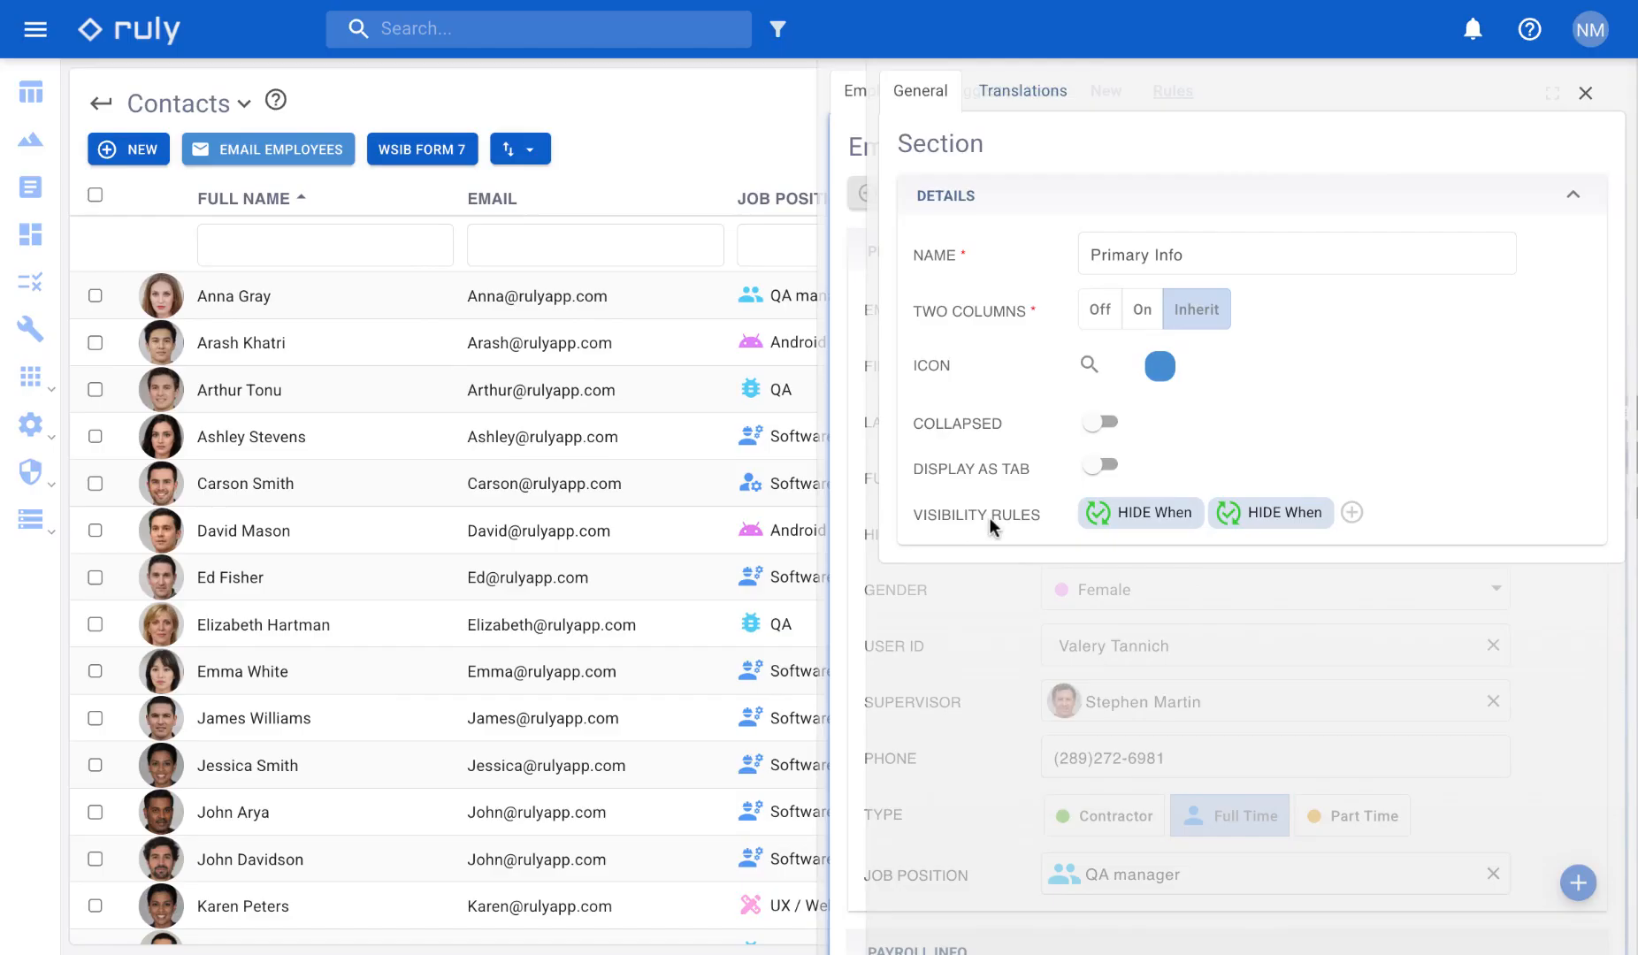
- Set the Payroll Info section to display as a tab, save it, and check the tab outside edit mode
scroll(1014, 753, "down", 2)
left_click(1014, 753)
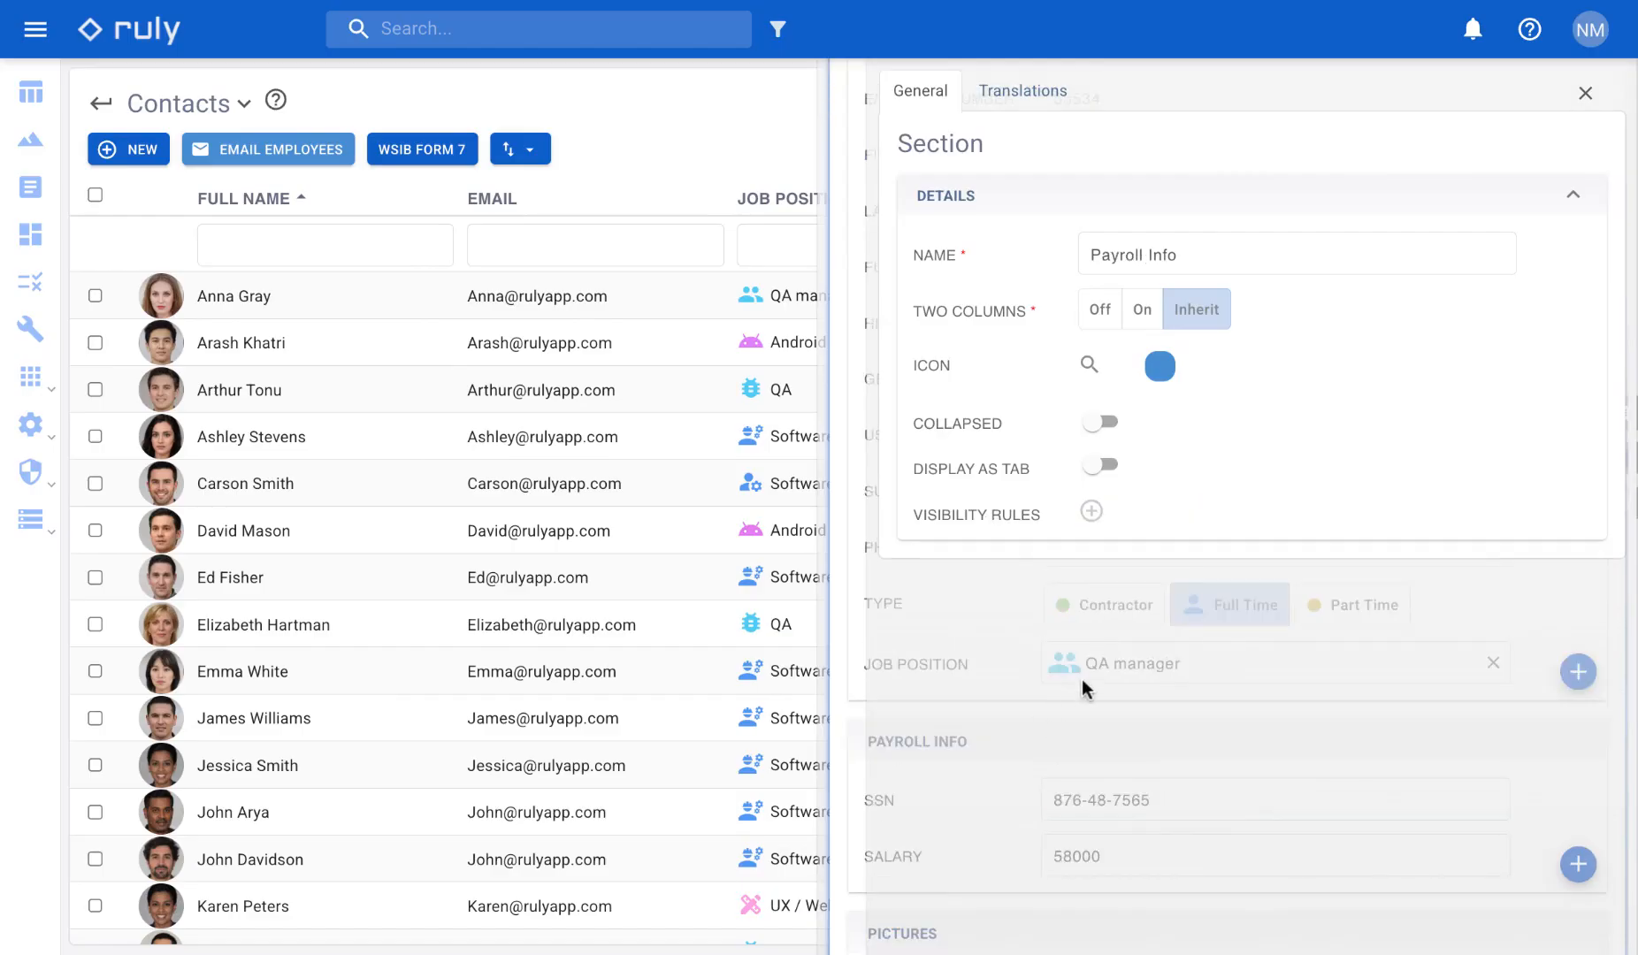
left_click(1106, 466)
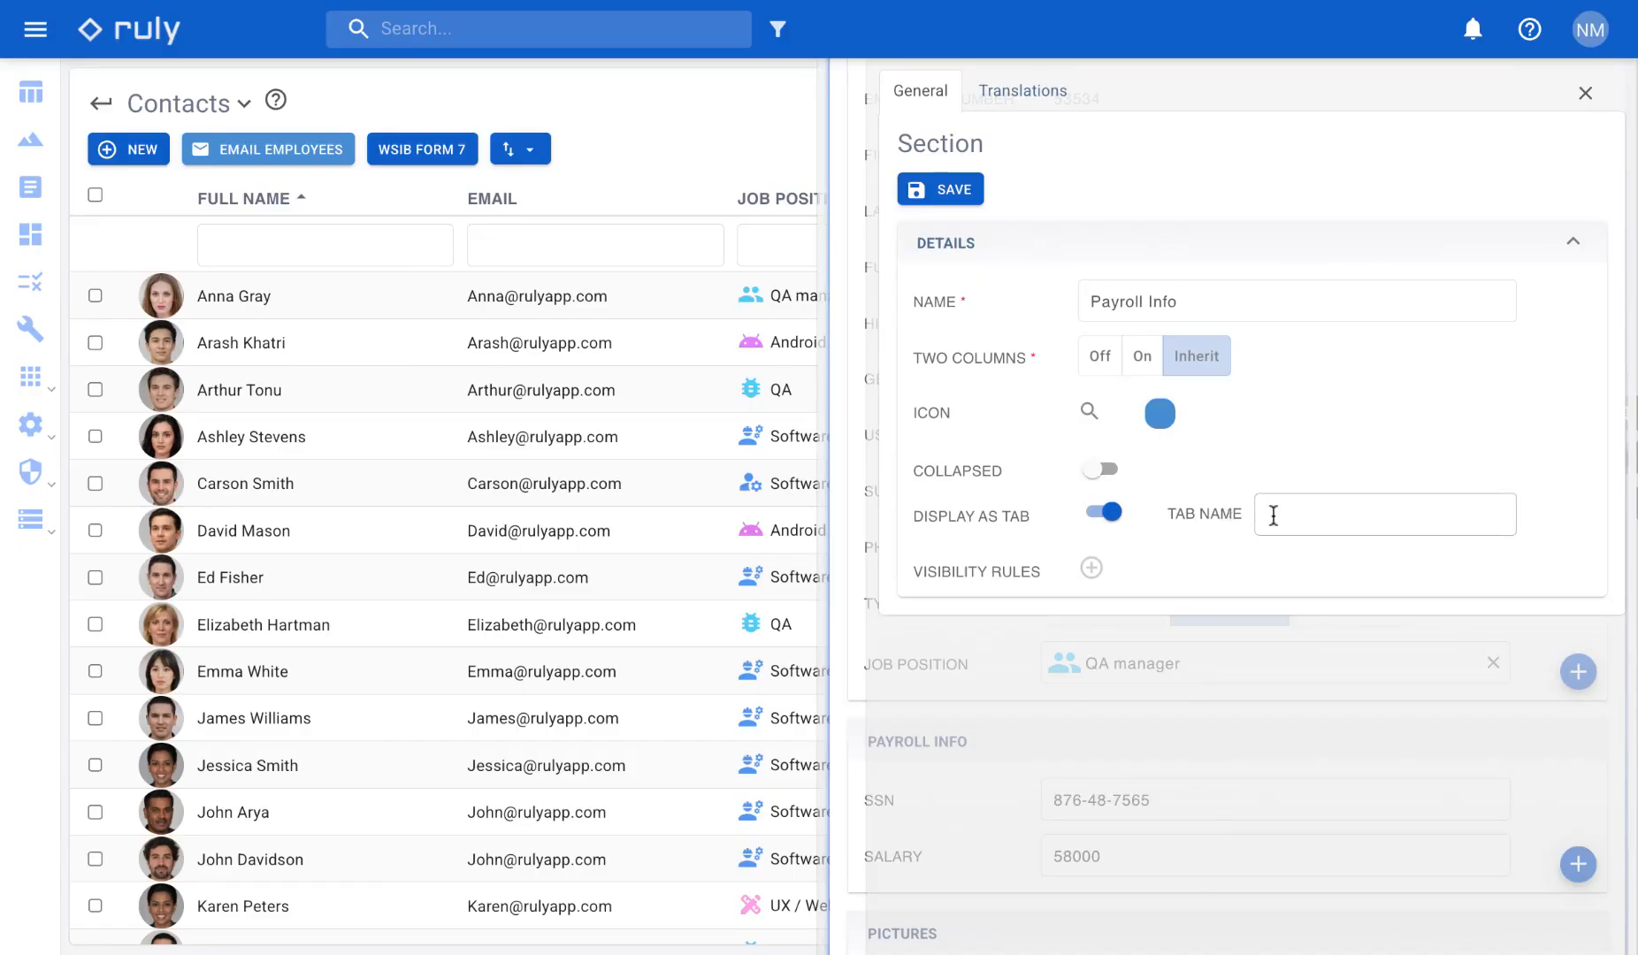
left_click(941, 189)
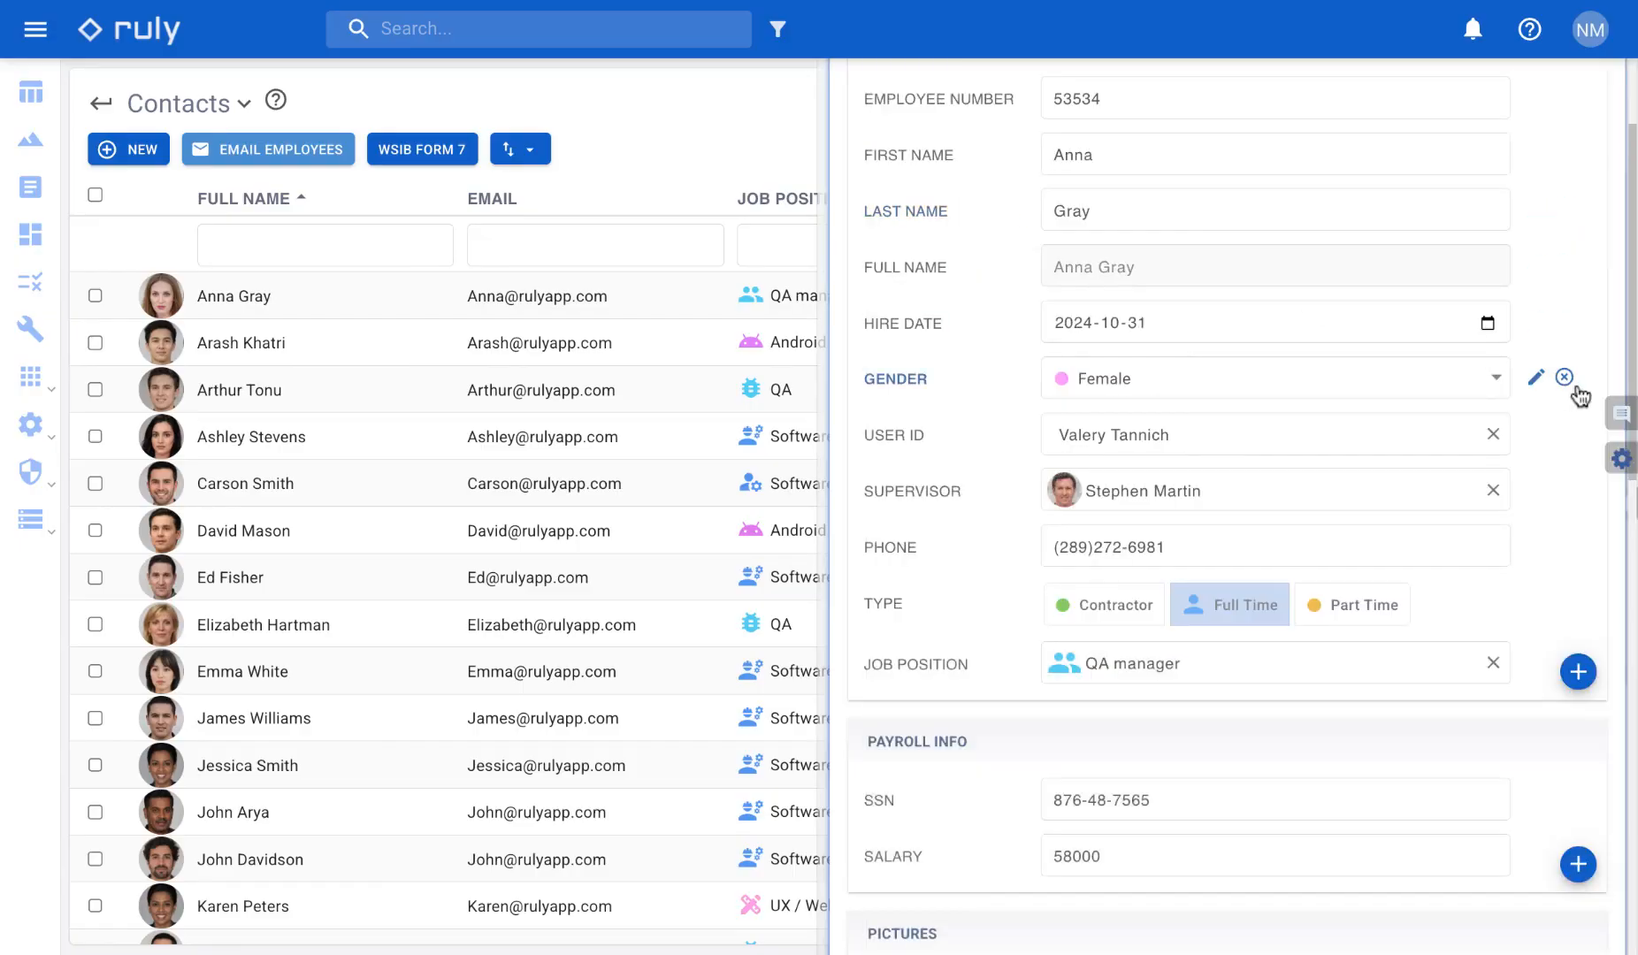
left_click(1555, 151)
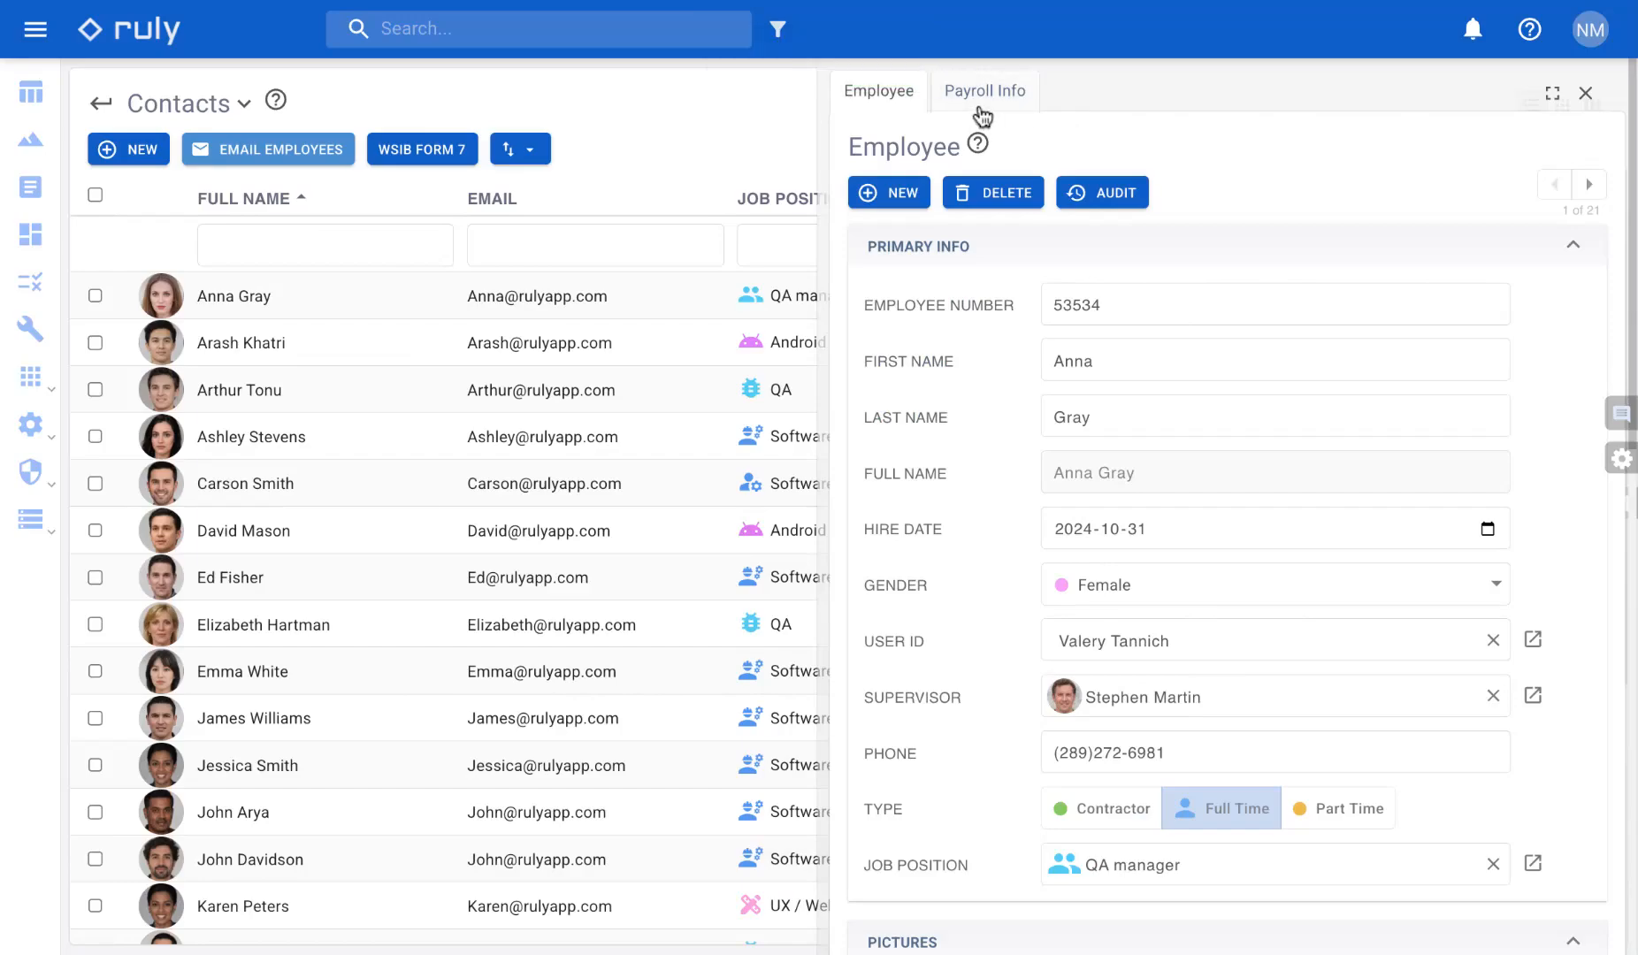
left_click(980, 106)
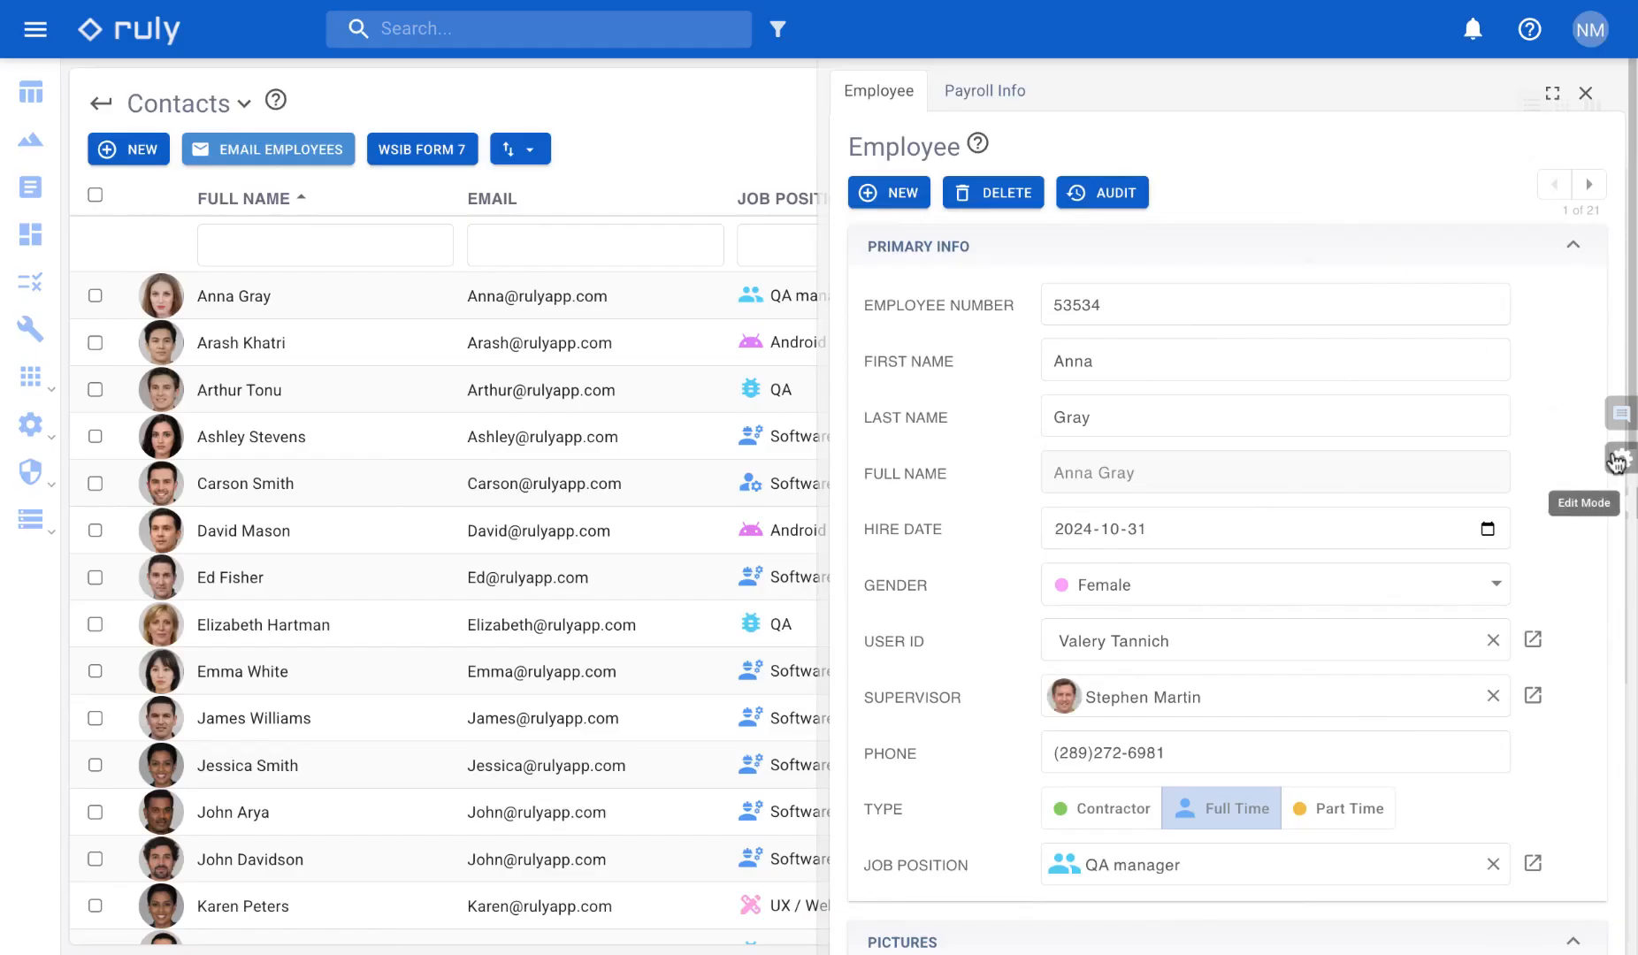
- In edit mode, set the Payroll Info section's tab name to "Personal Info" and save
left_click(1617, 459)
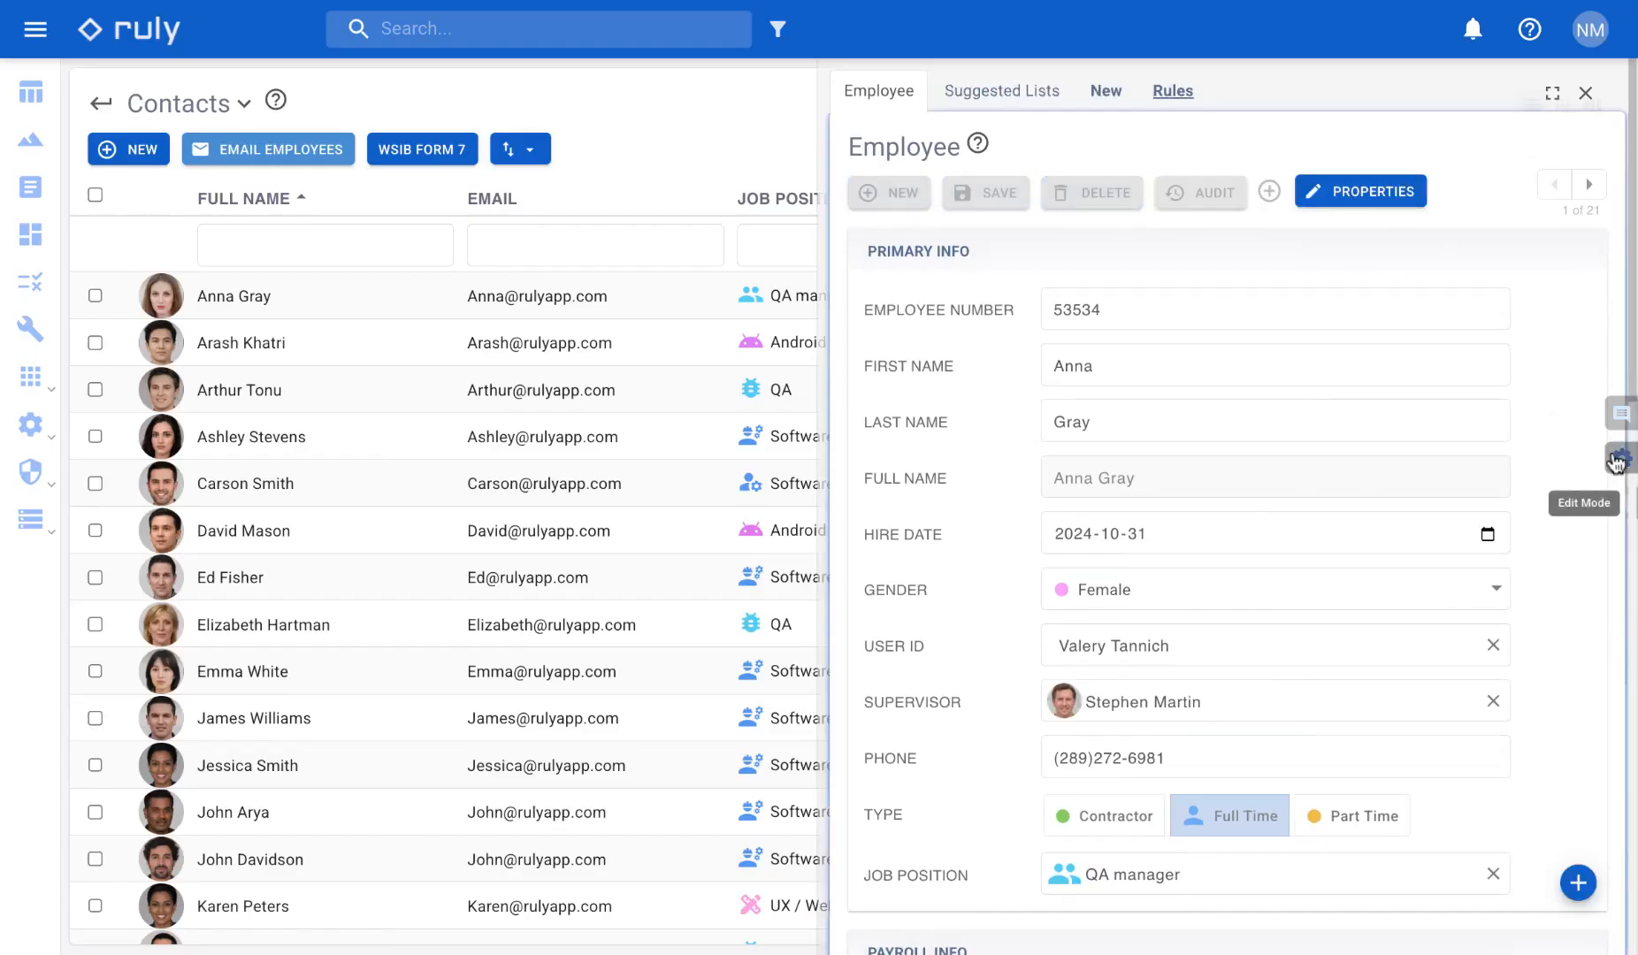
mouse_move(1466, 464)
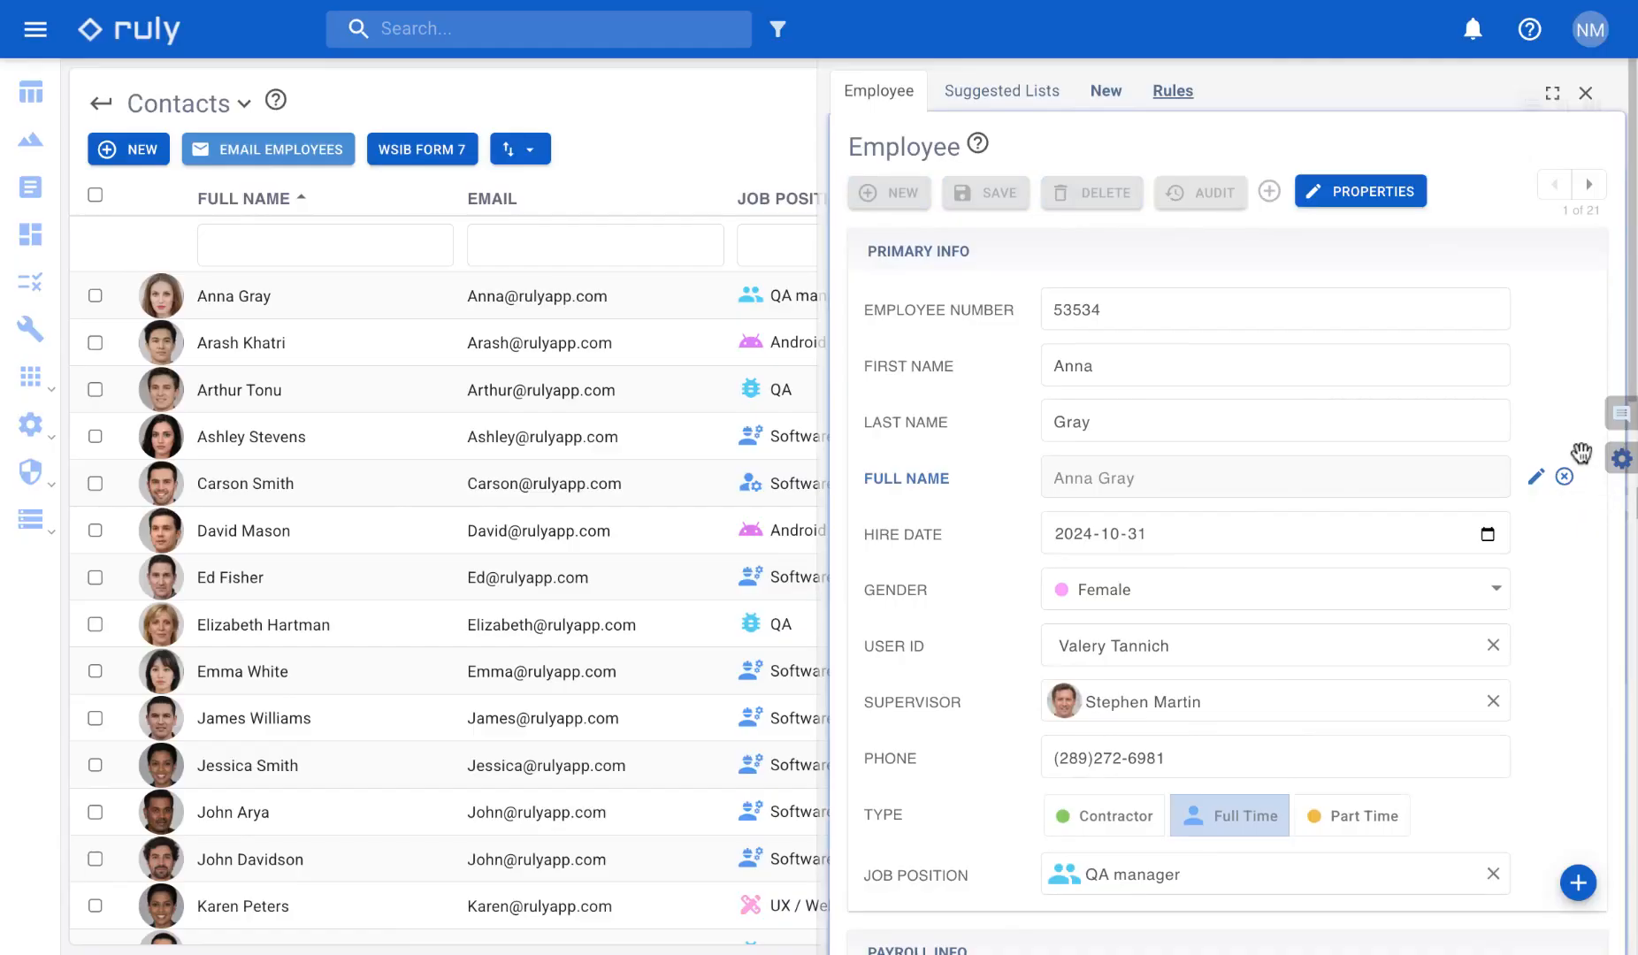
scroll(1451, 478, "down", 5)
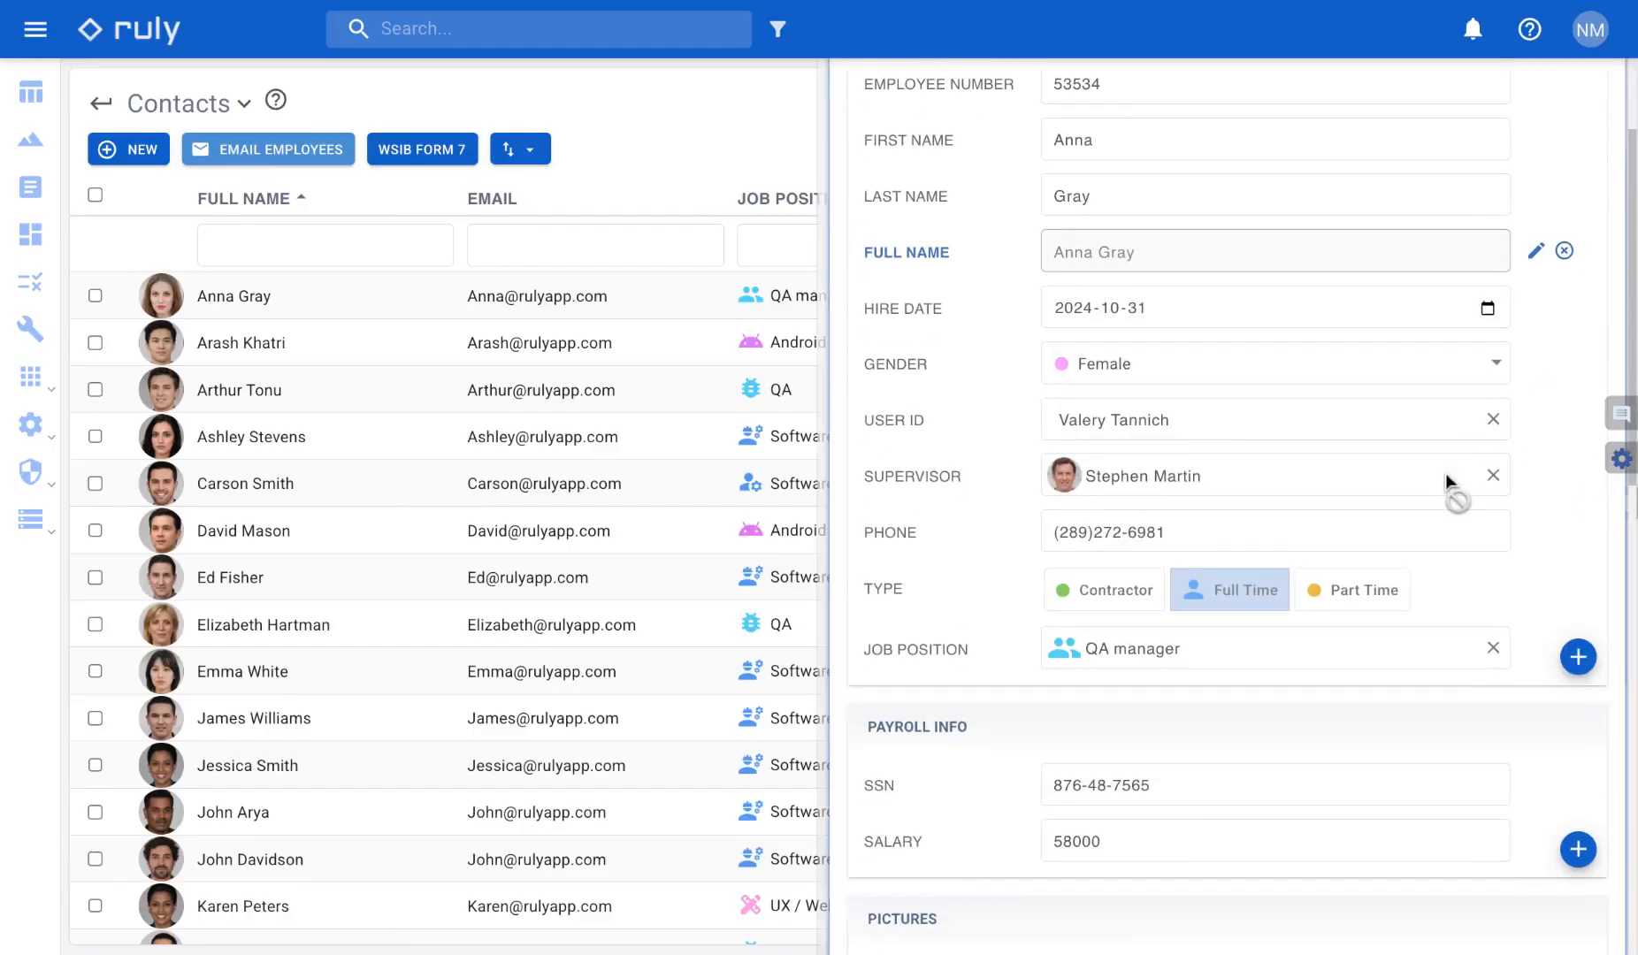
left_click(1014, 497)
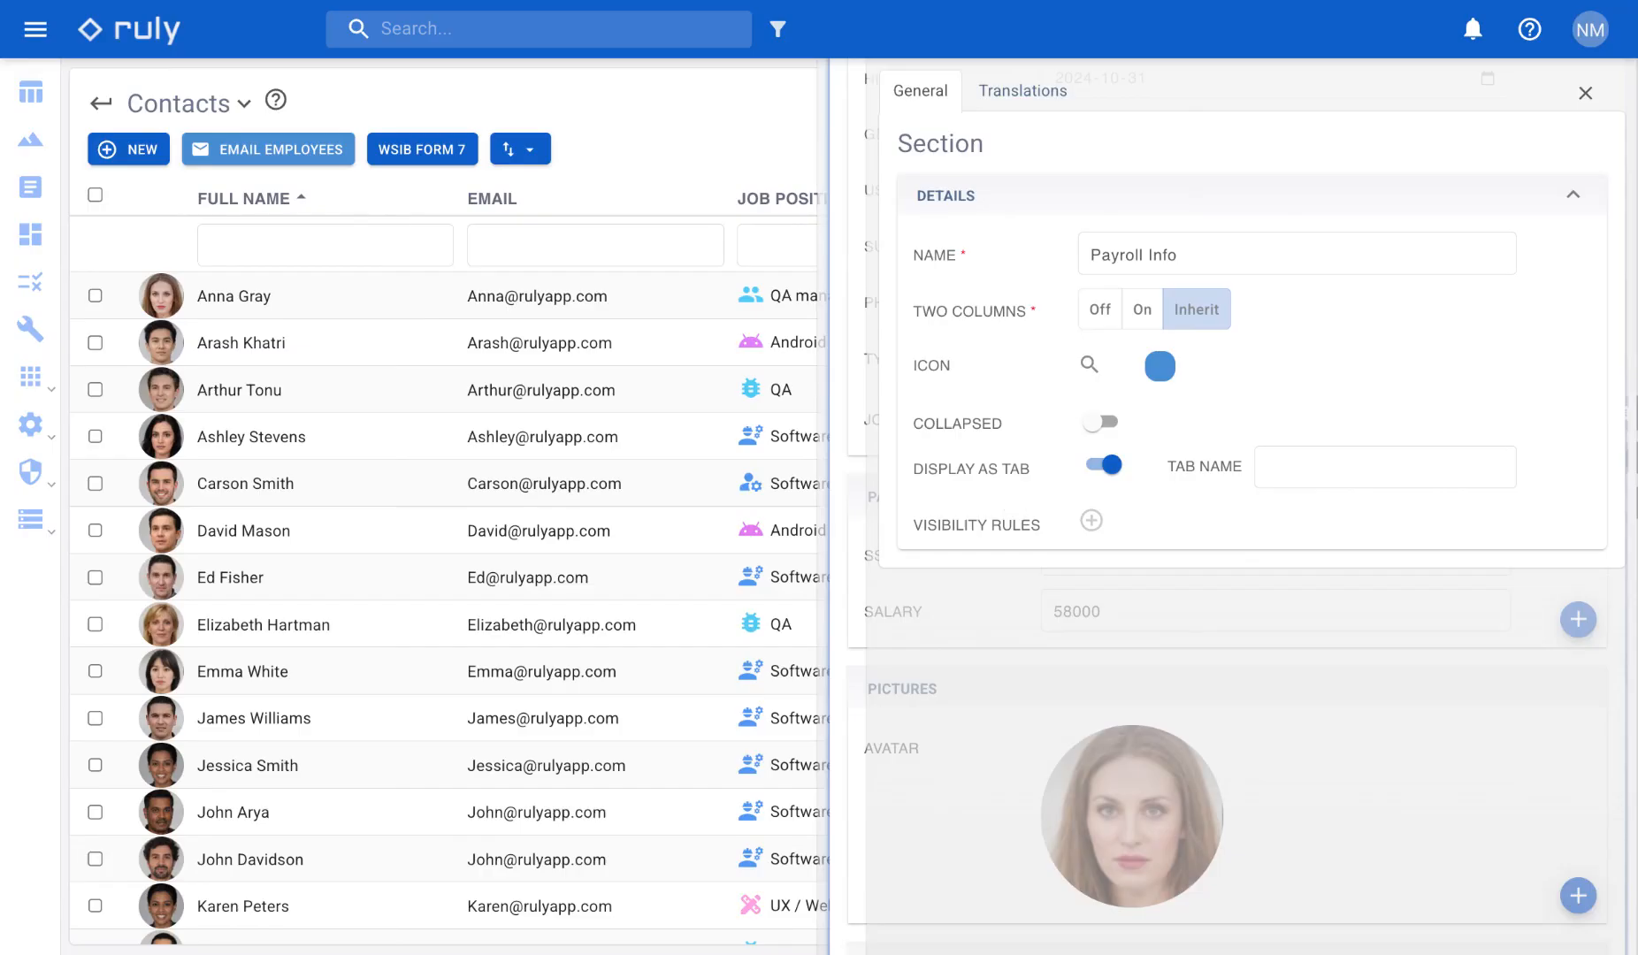
left_click(1346, 475)
type("Personal")
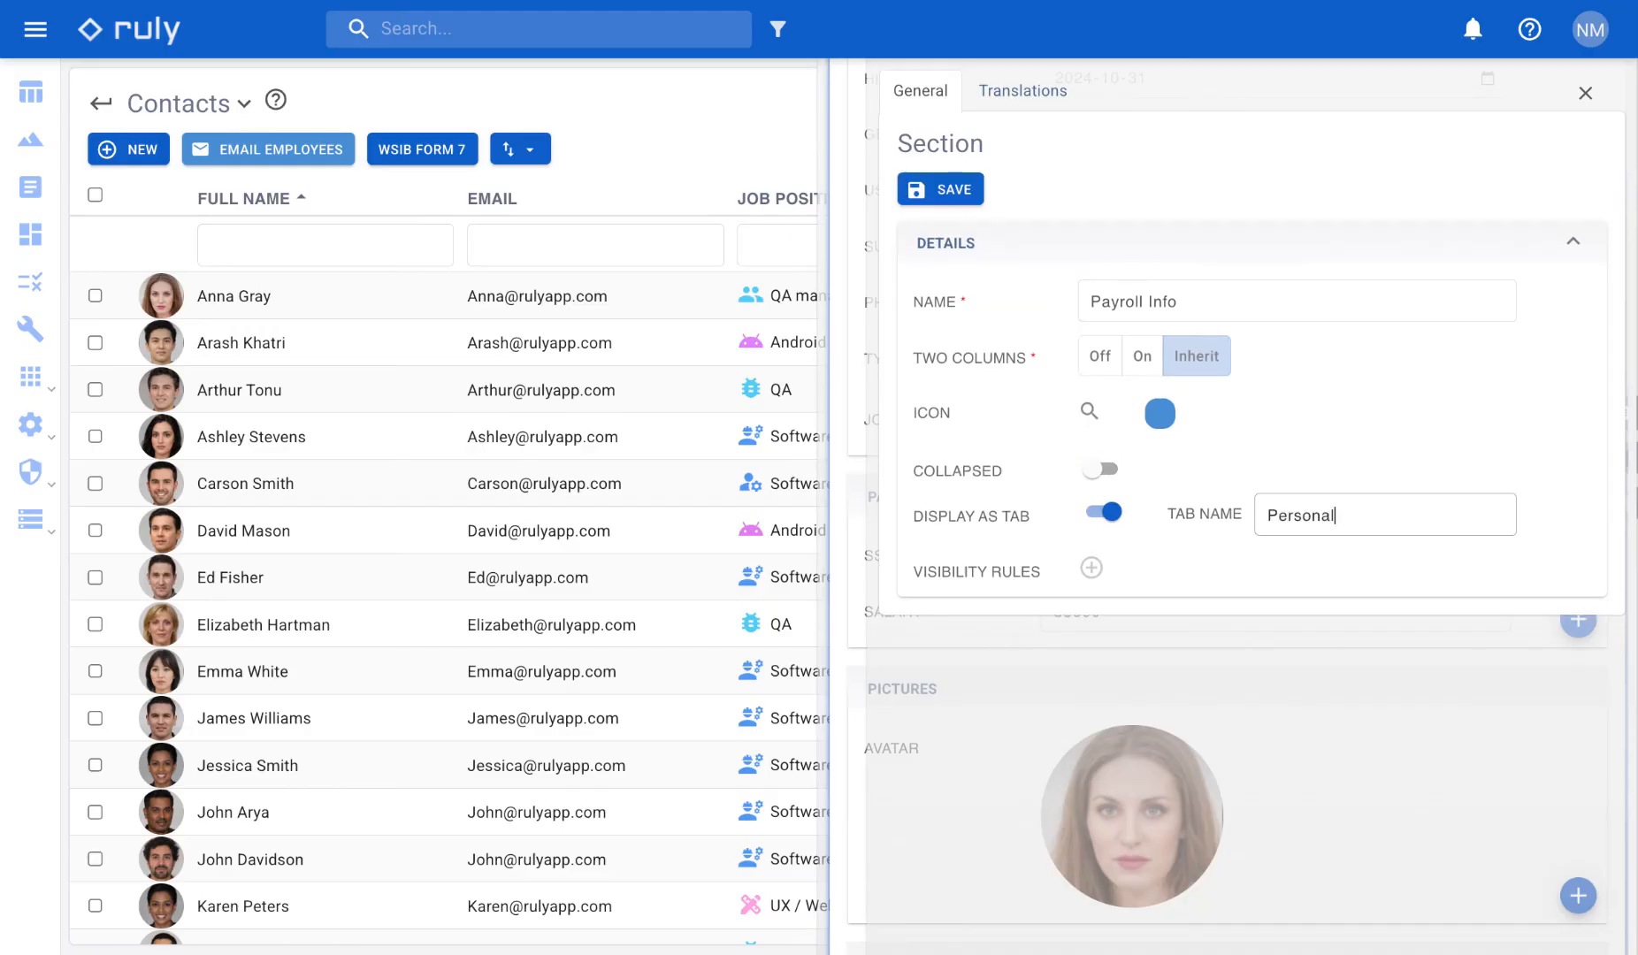
type(" Info")
left_click(929, 190)
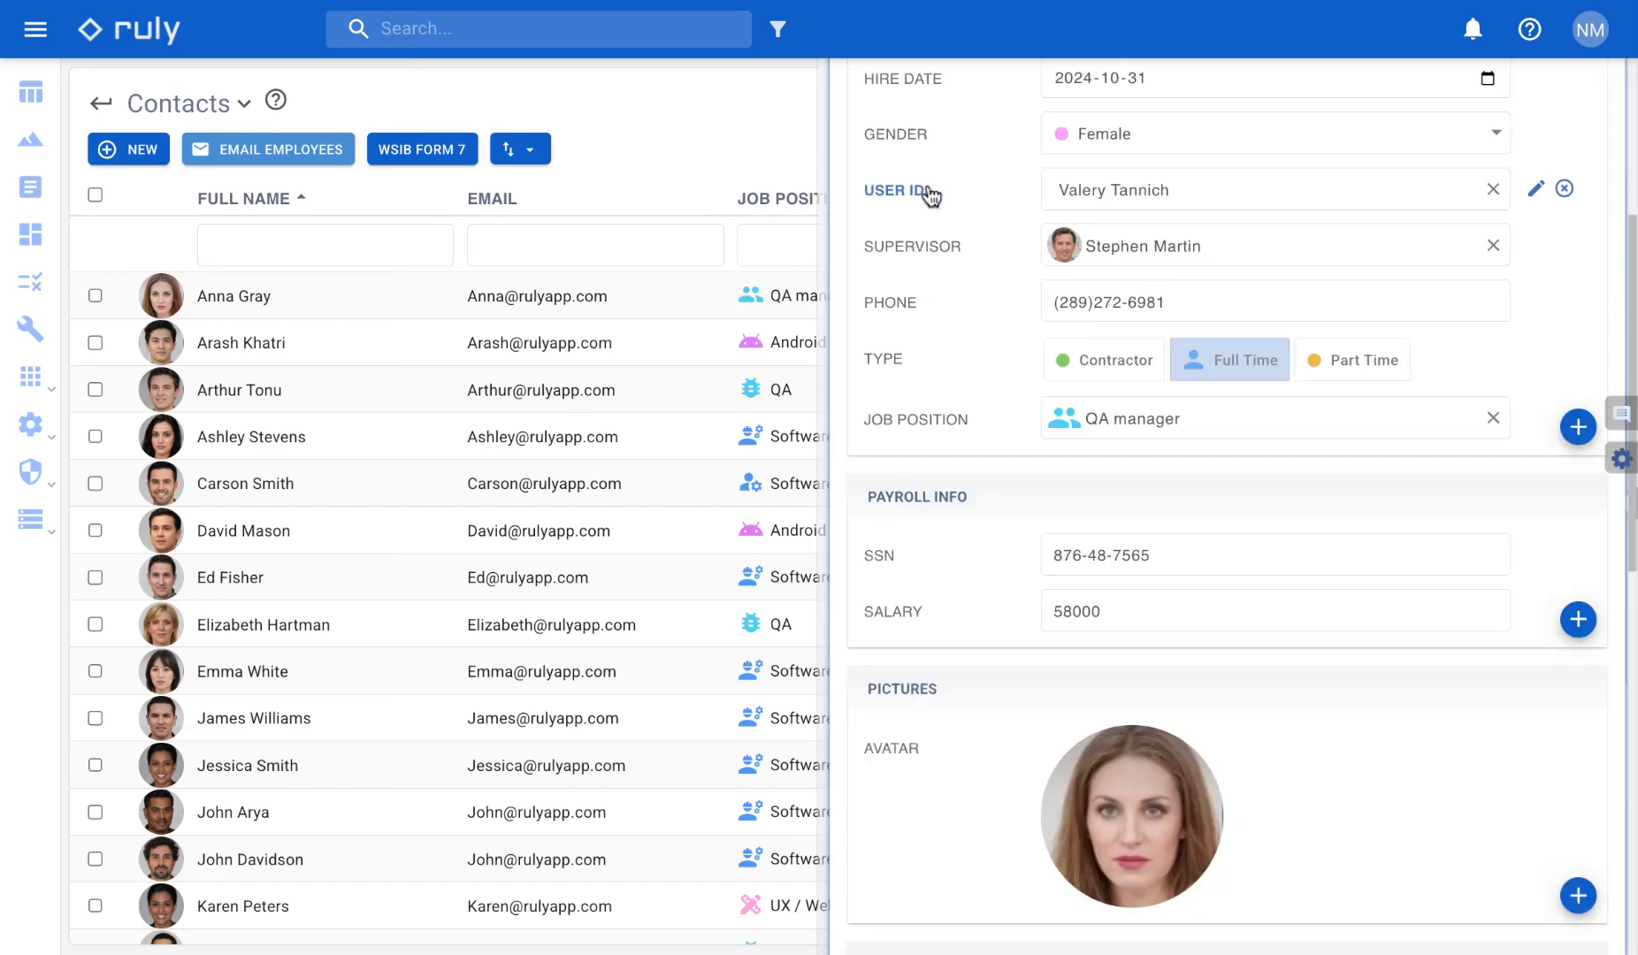
- Set the Address section to display as a tab named "Personal Info" and save
scroll(1046, 681, "down", 4)
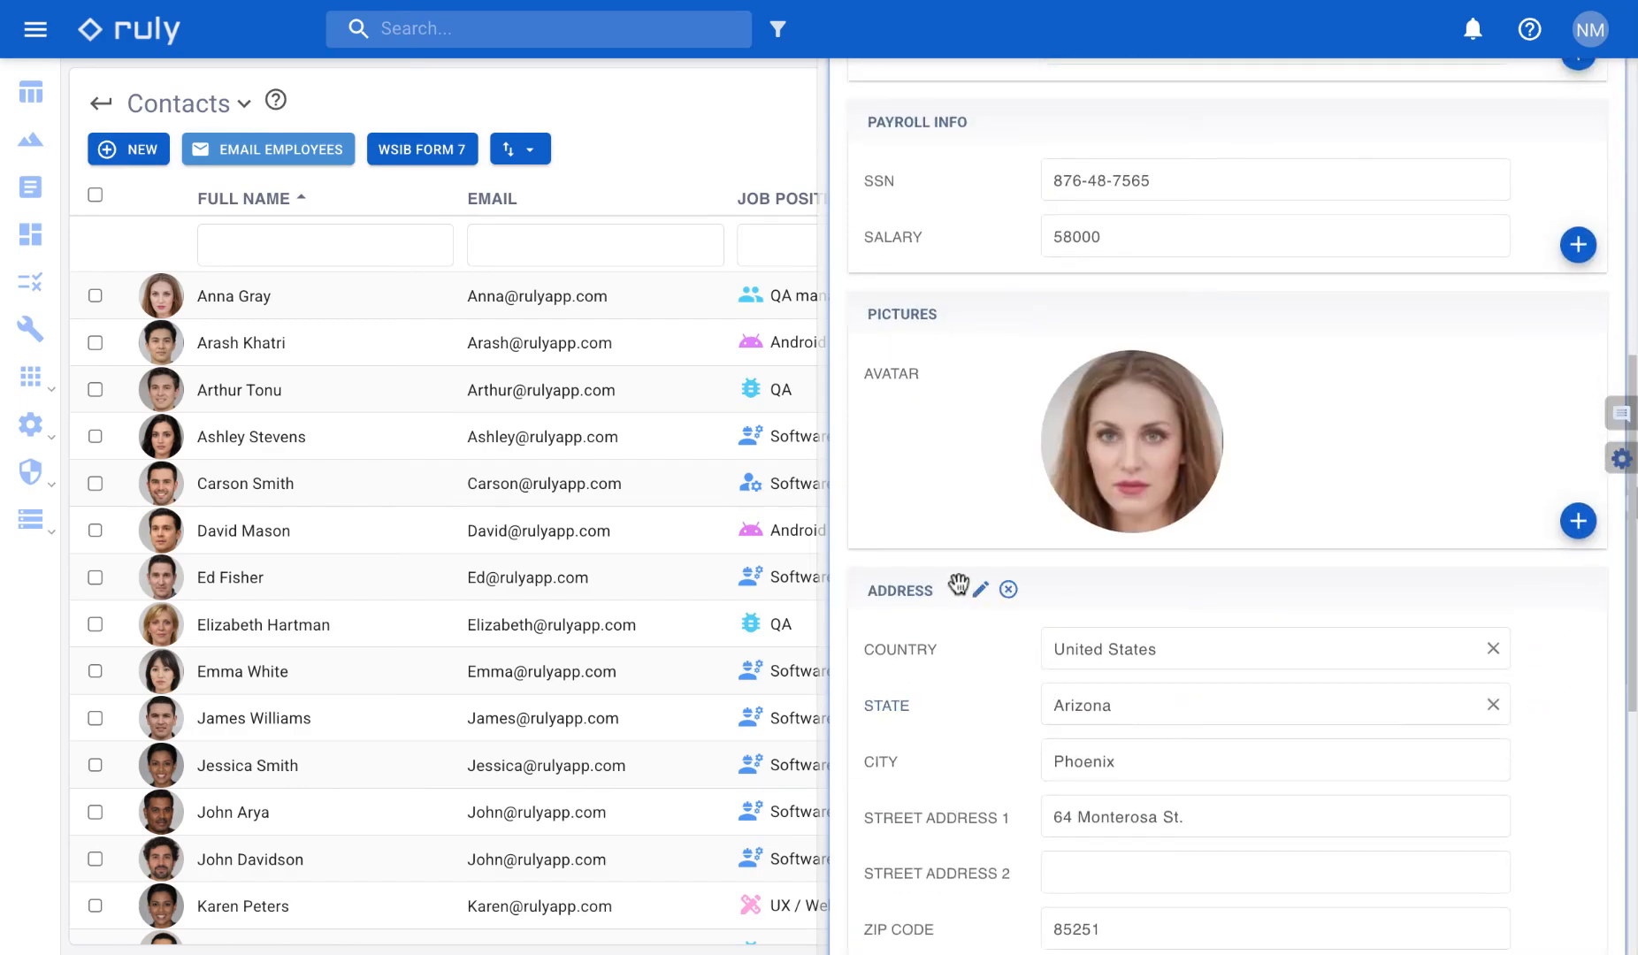
left_click(978, 586)
left_click(1113, 469)
left_click(1314, 506)
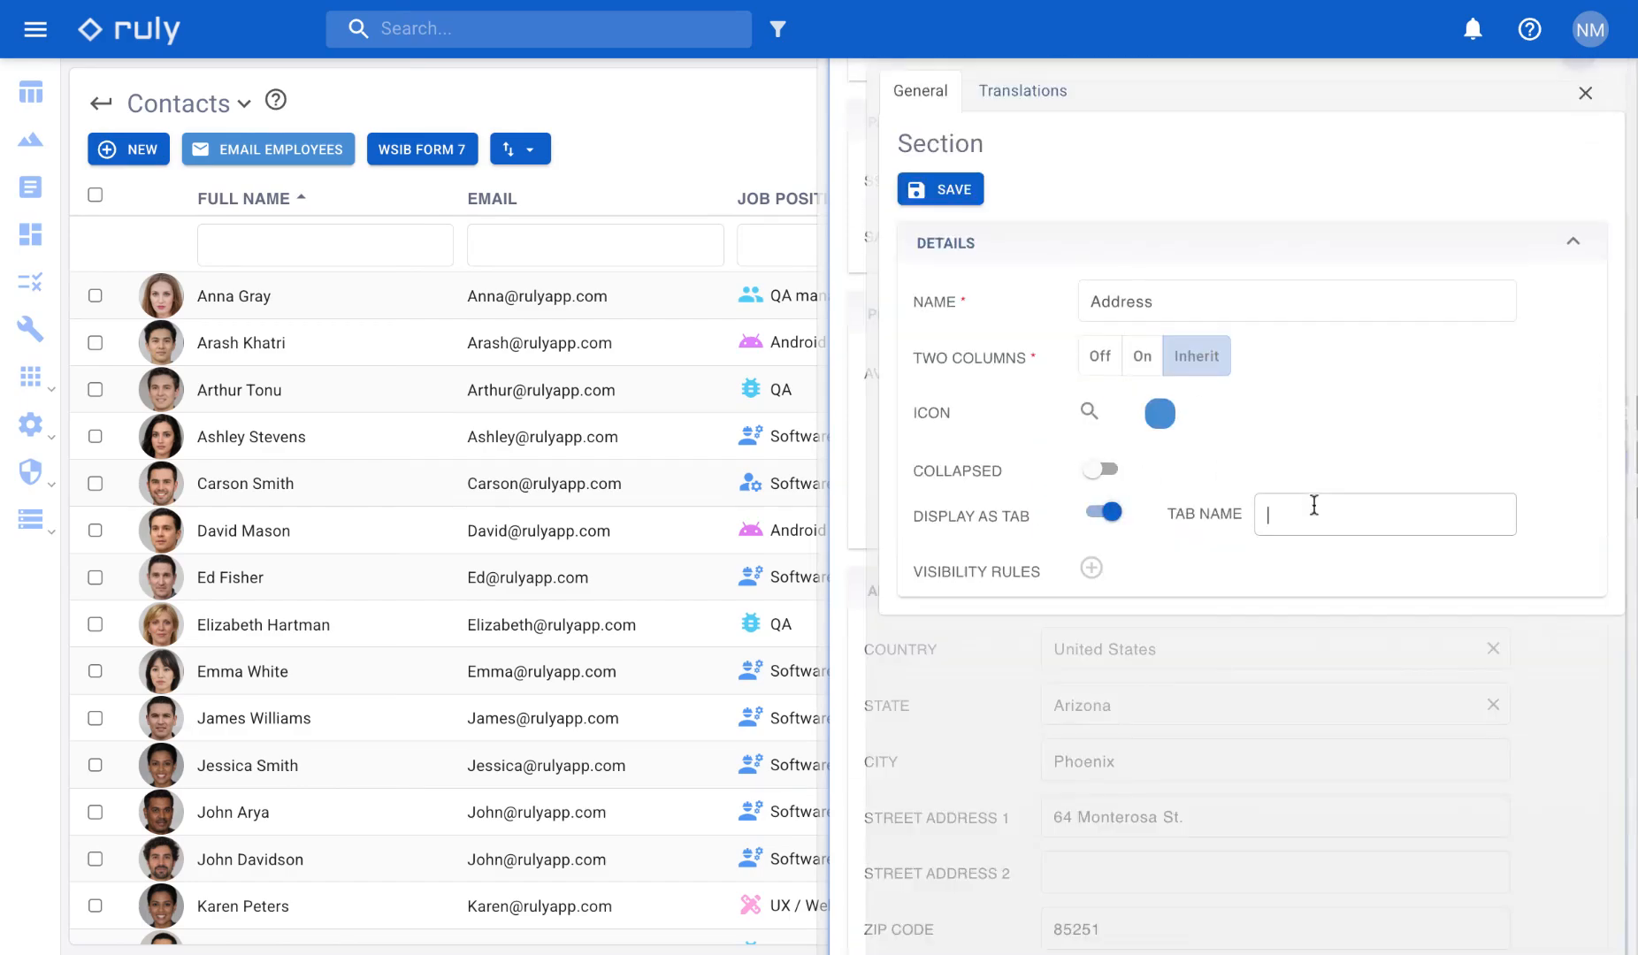
type("Personal Info")
left_click(955, 190)
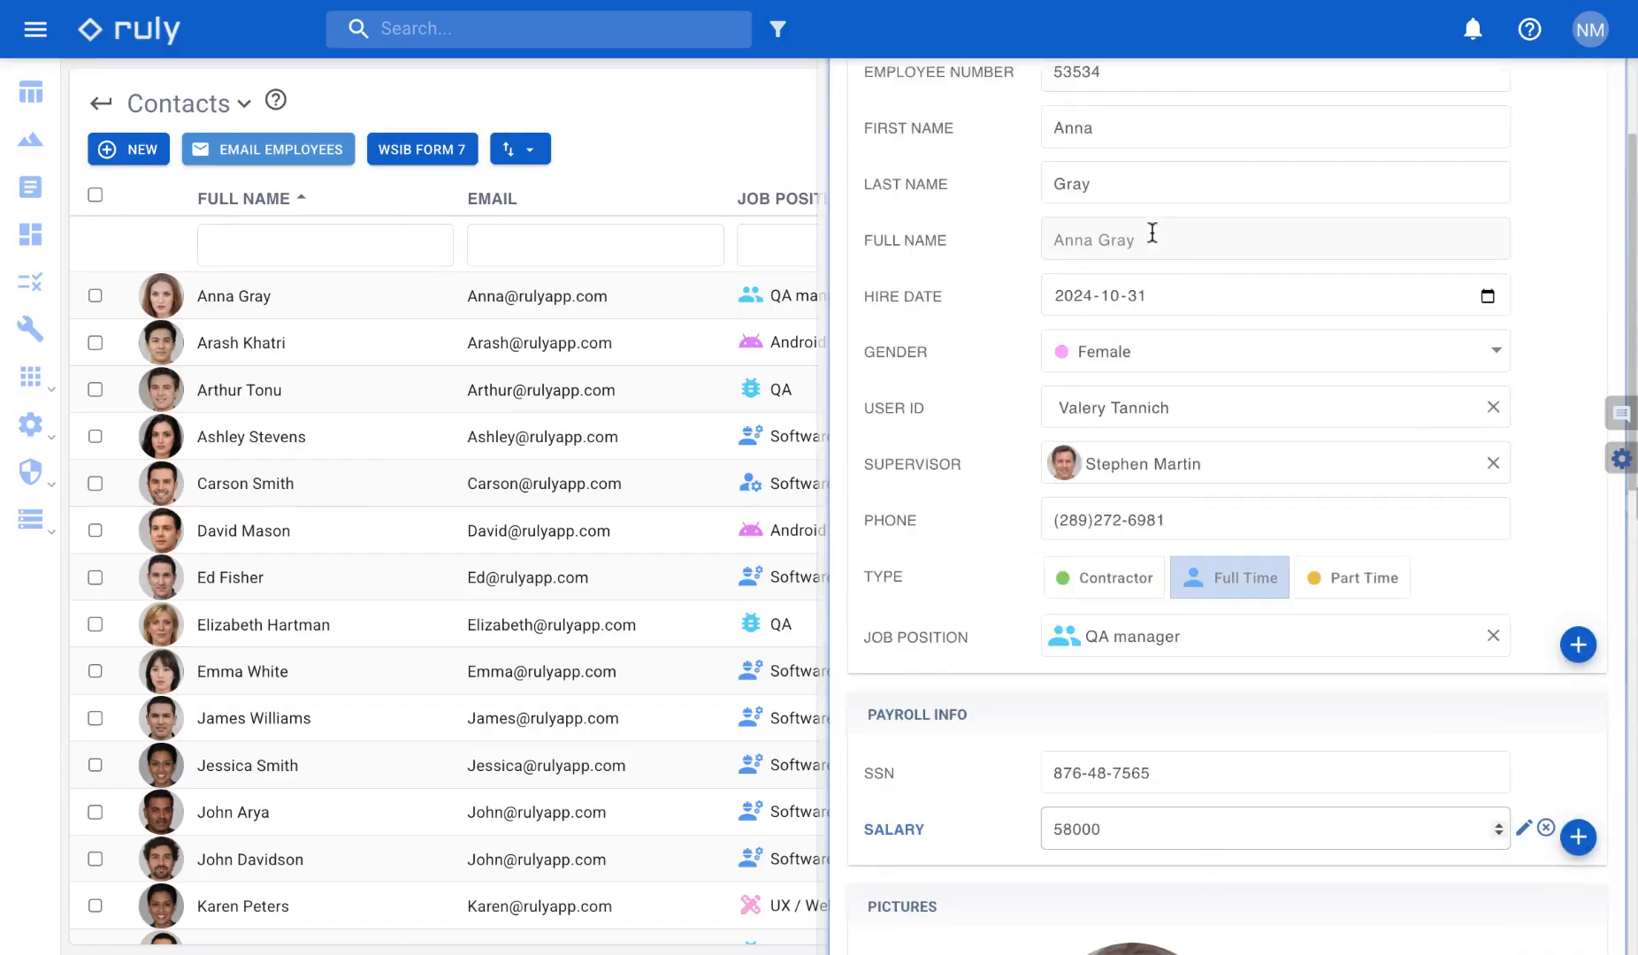
- Leave edit mode, check the sections shown under Personal Info, and return to the main Employee form
left_click(1518, 150)
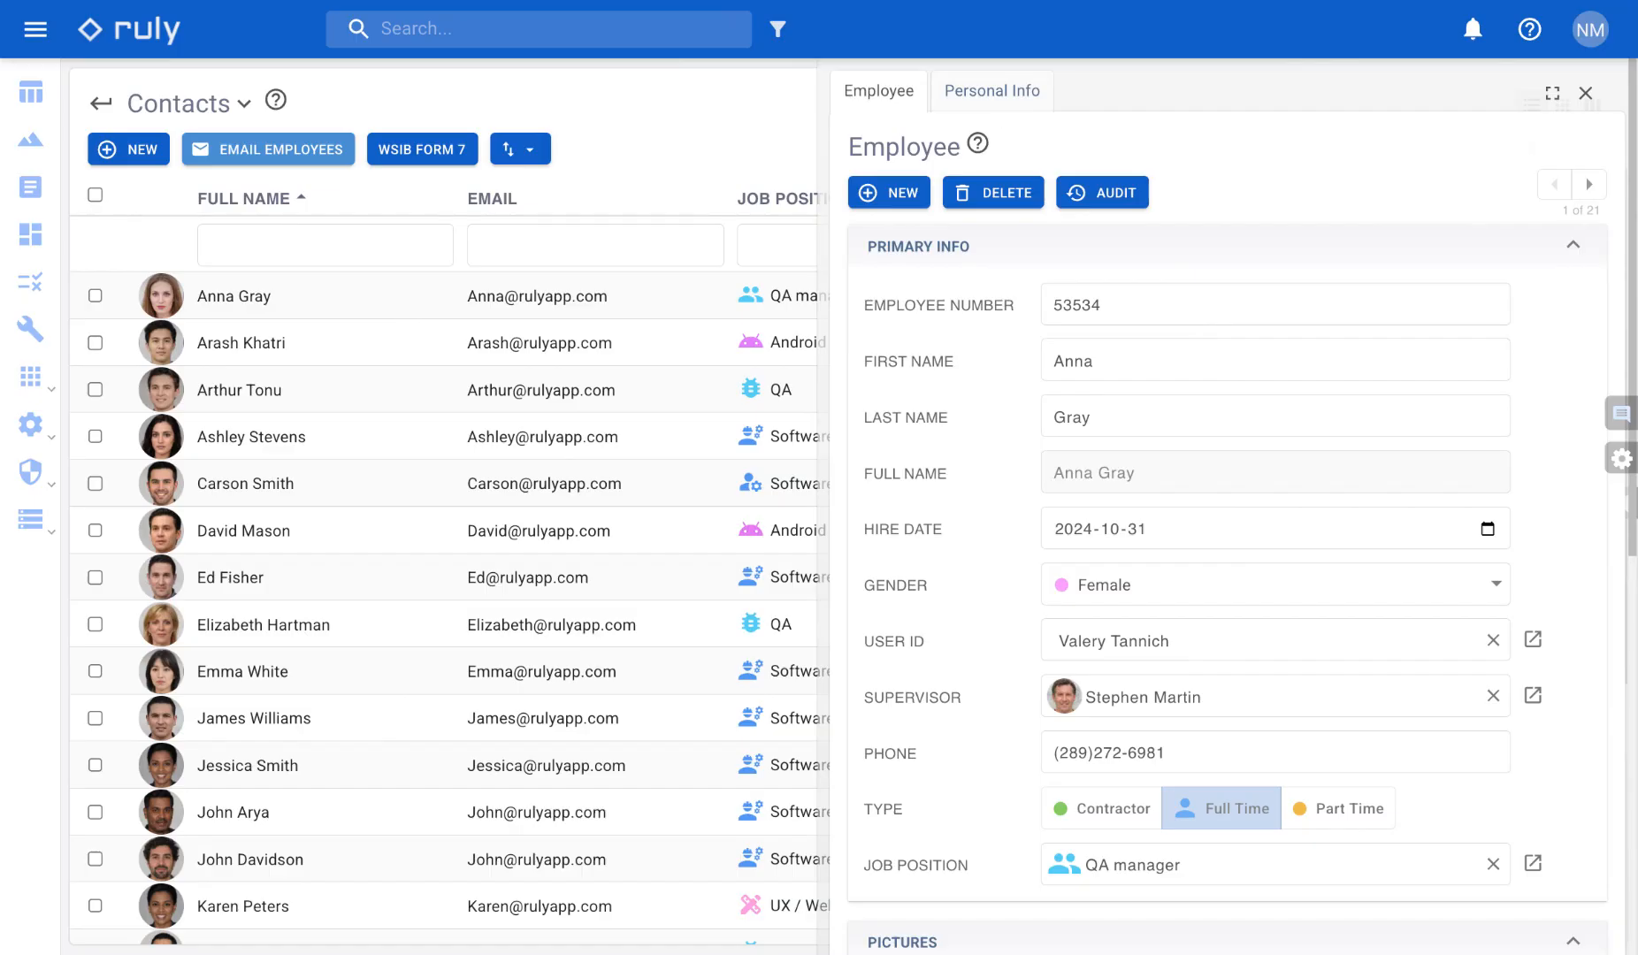
left_click(991, 91)
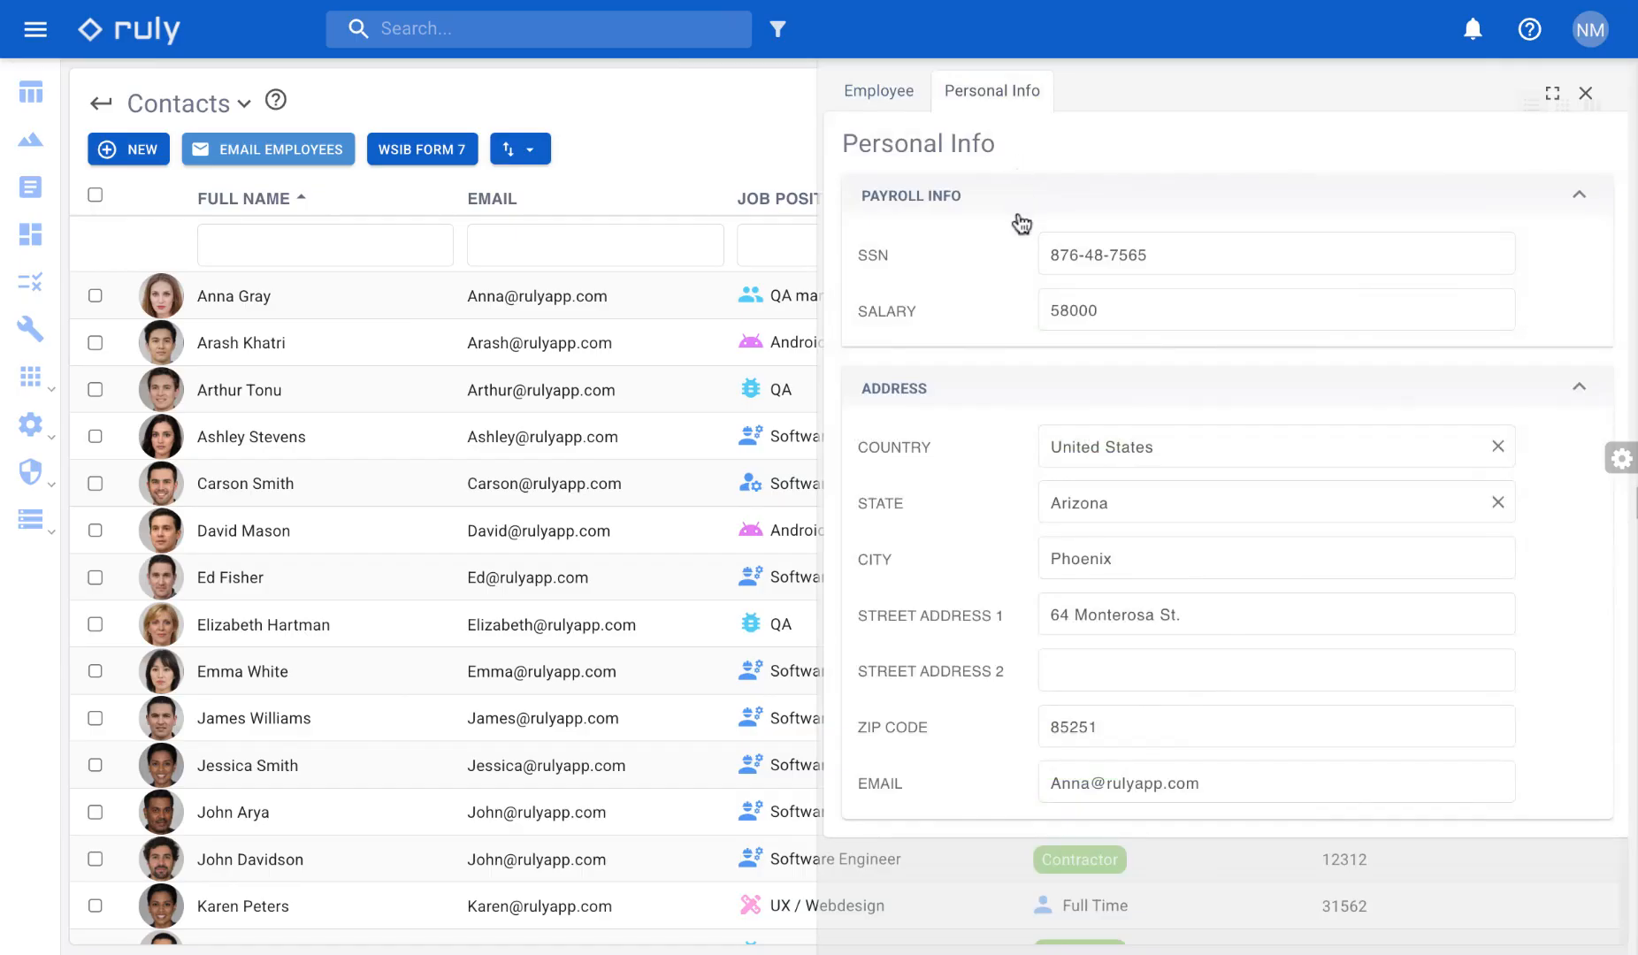
left_click(899, 89)
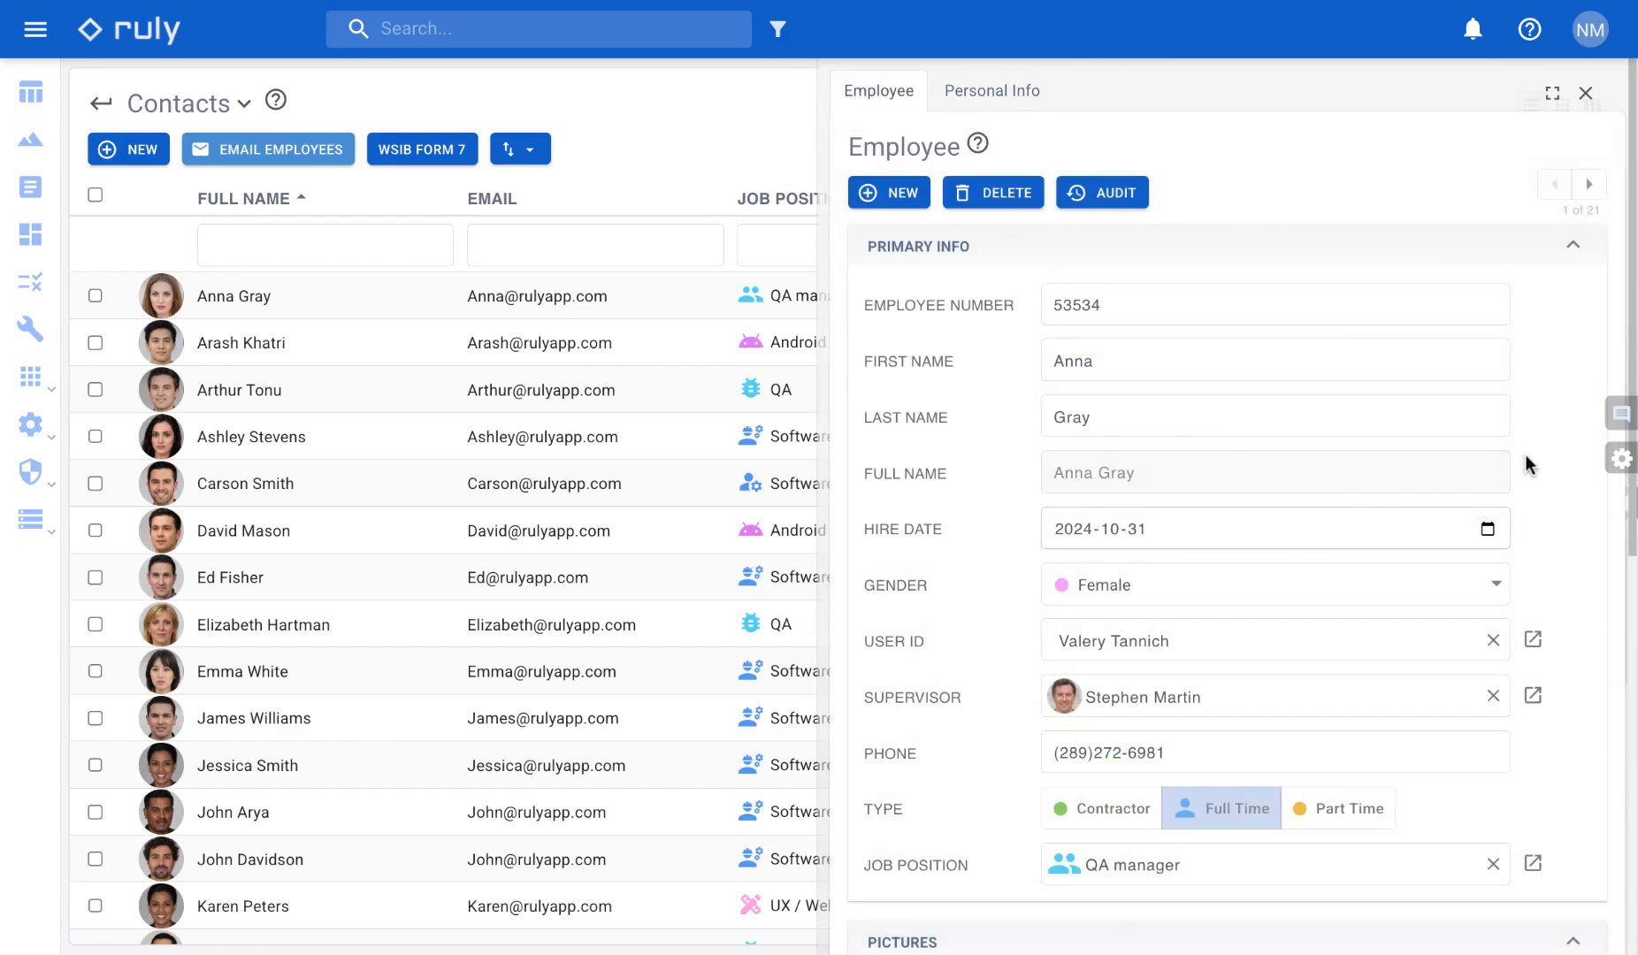
- In edit mode, set the Pictures section to be collapsed, save it, and leave edit mode
left_click(1621, 459)
scroll(1017, 629, "down", 6)
mouse_move(980, 555)
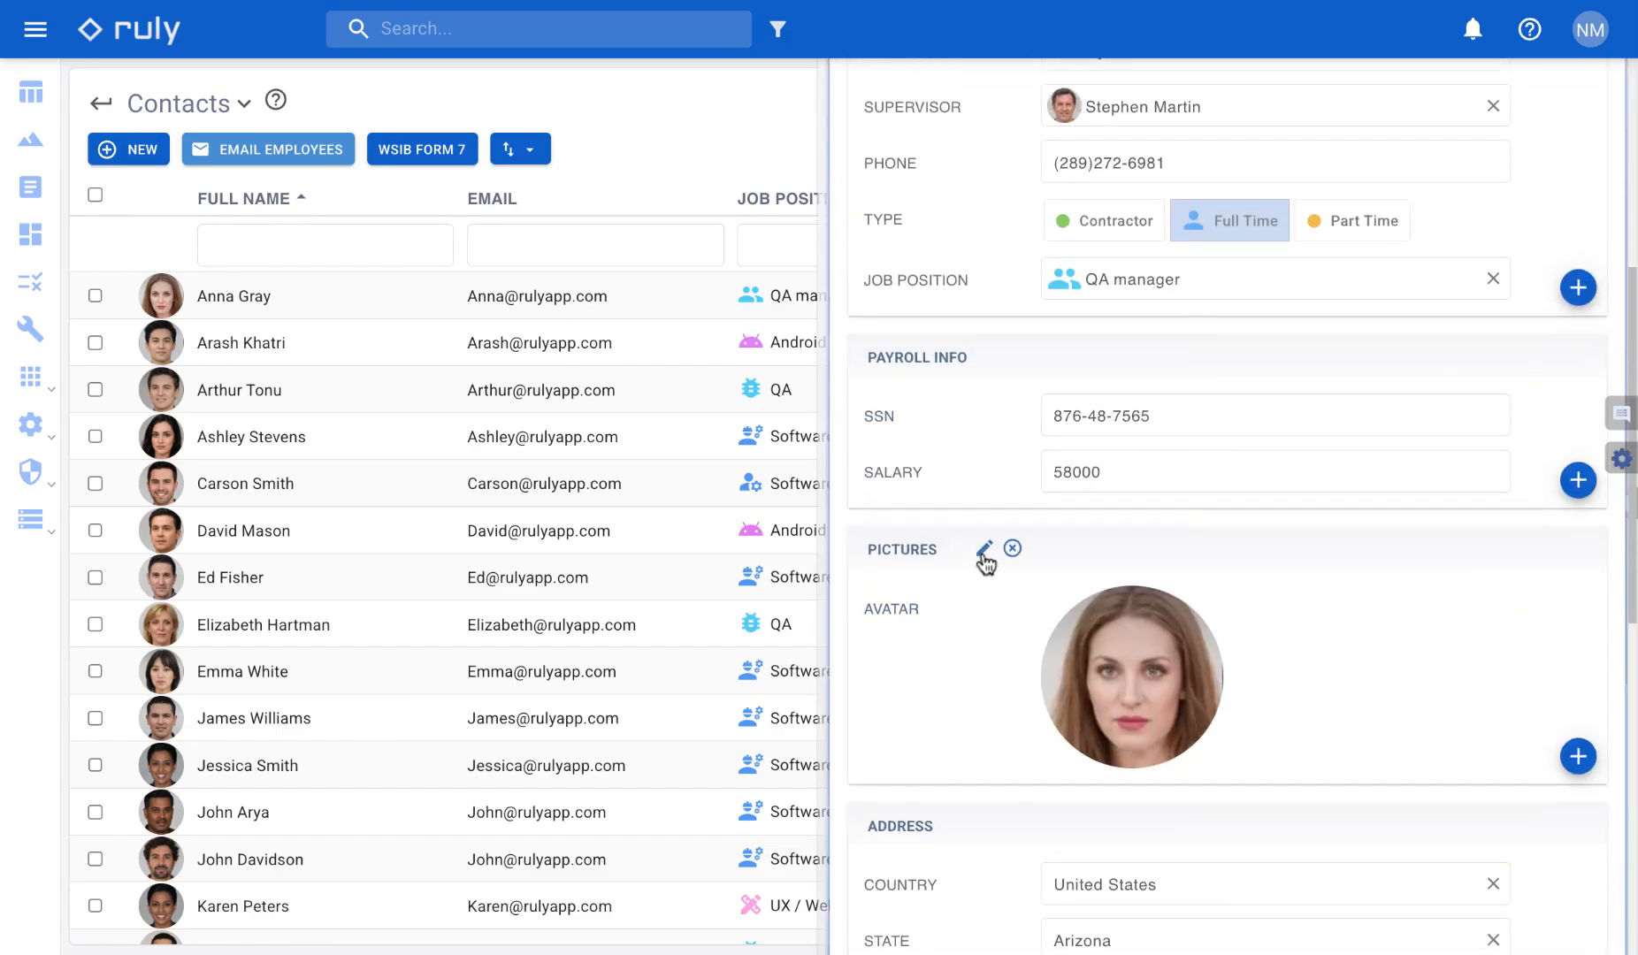
left_click(985, 553)
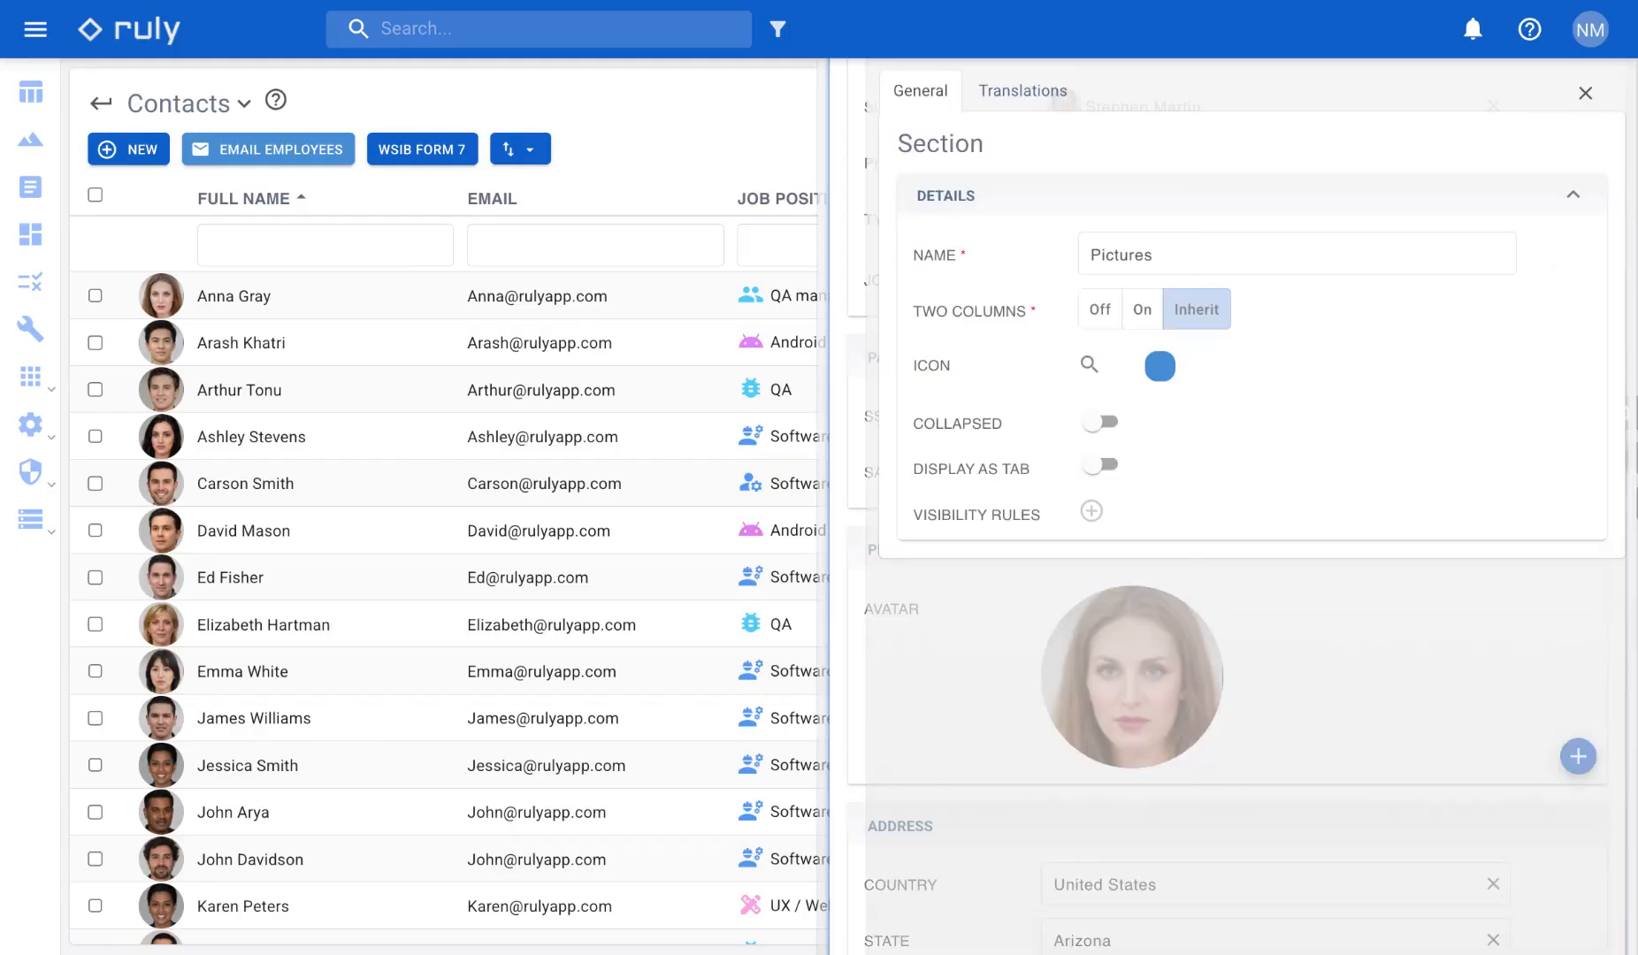
left_click(1100, 423)
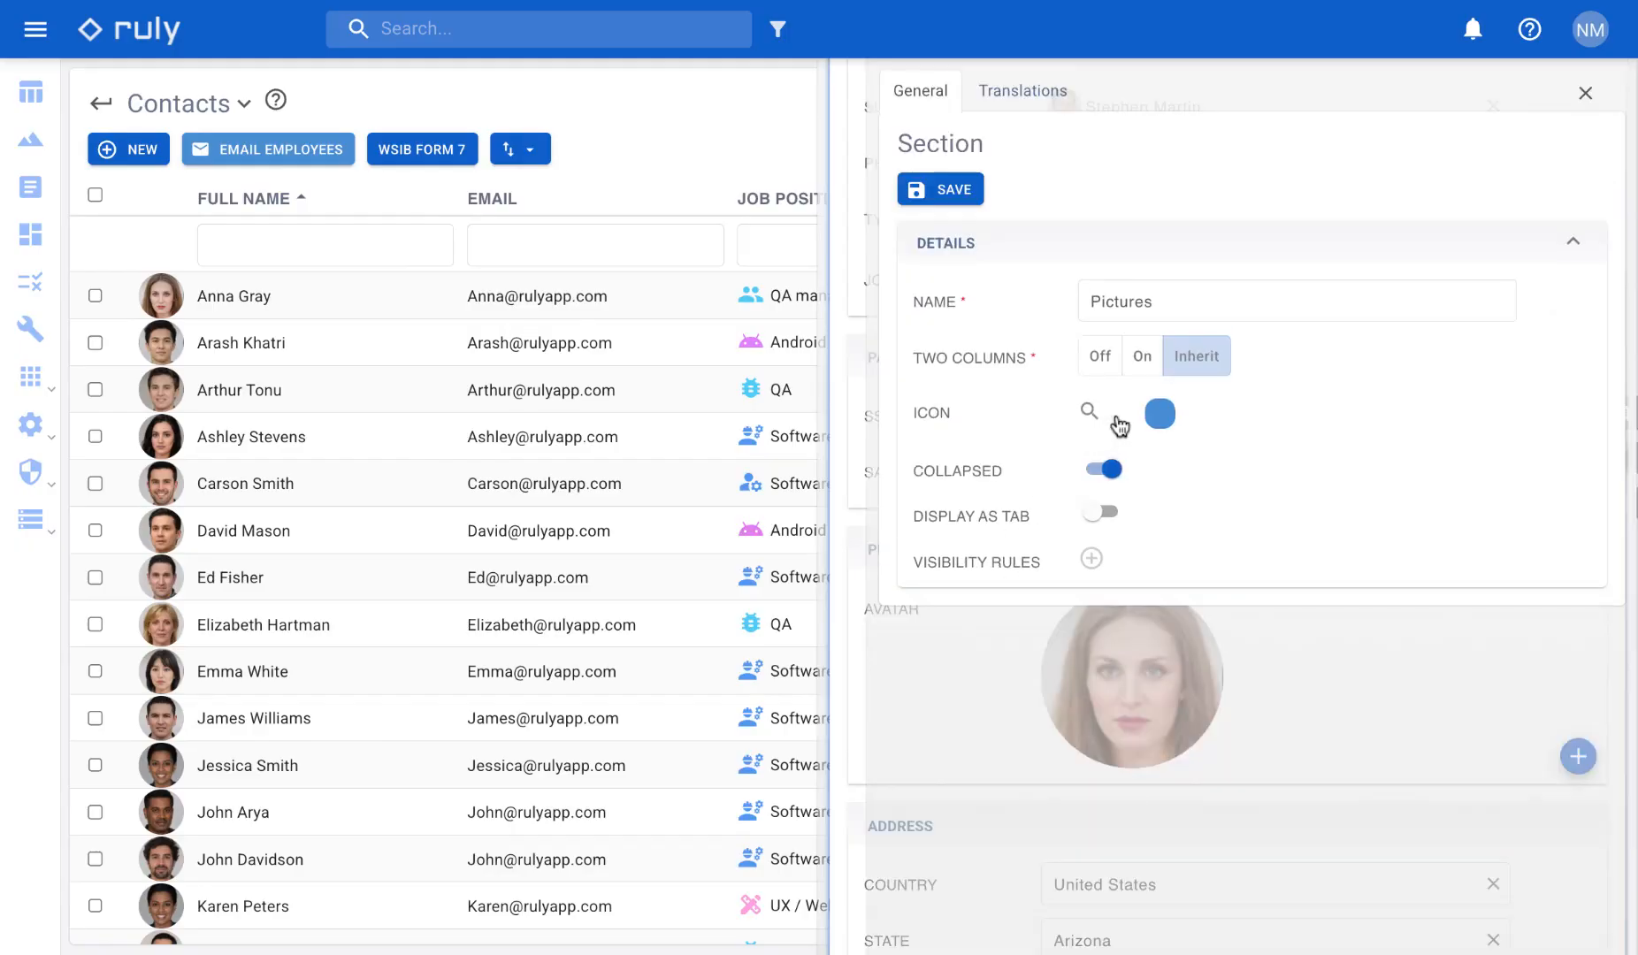
left_click(955, 191)
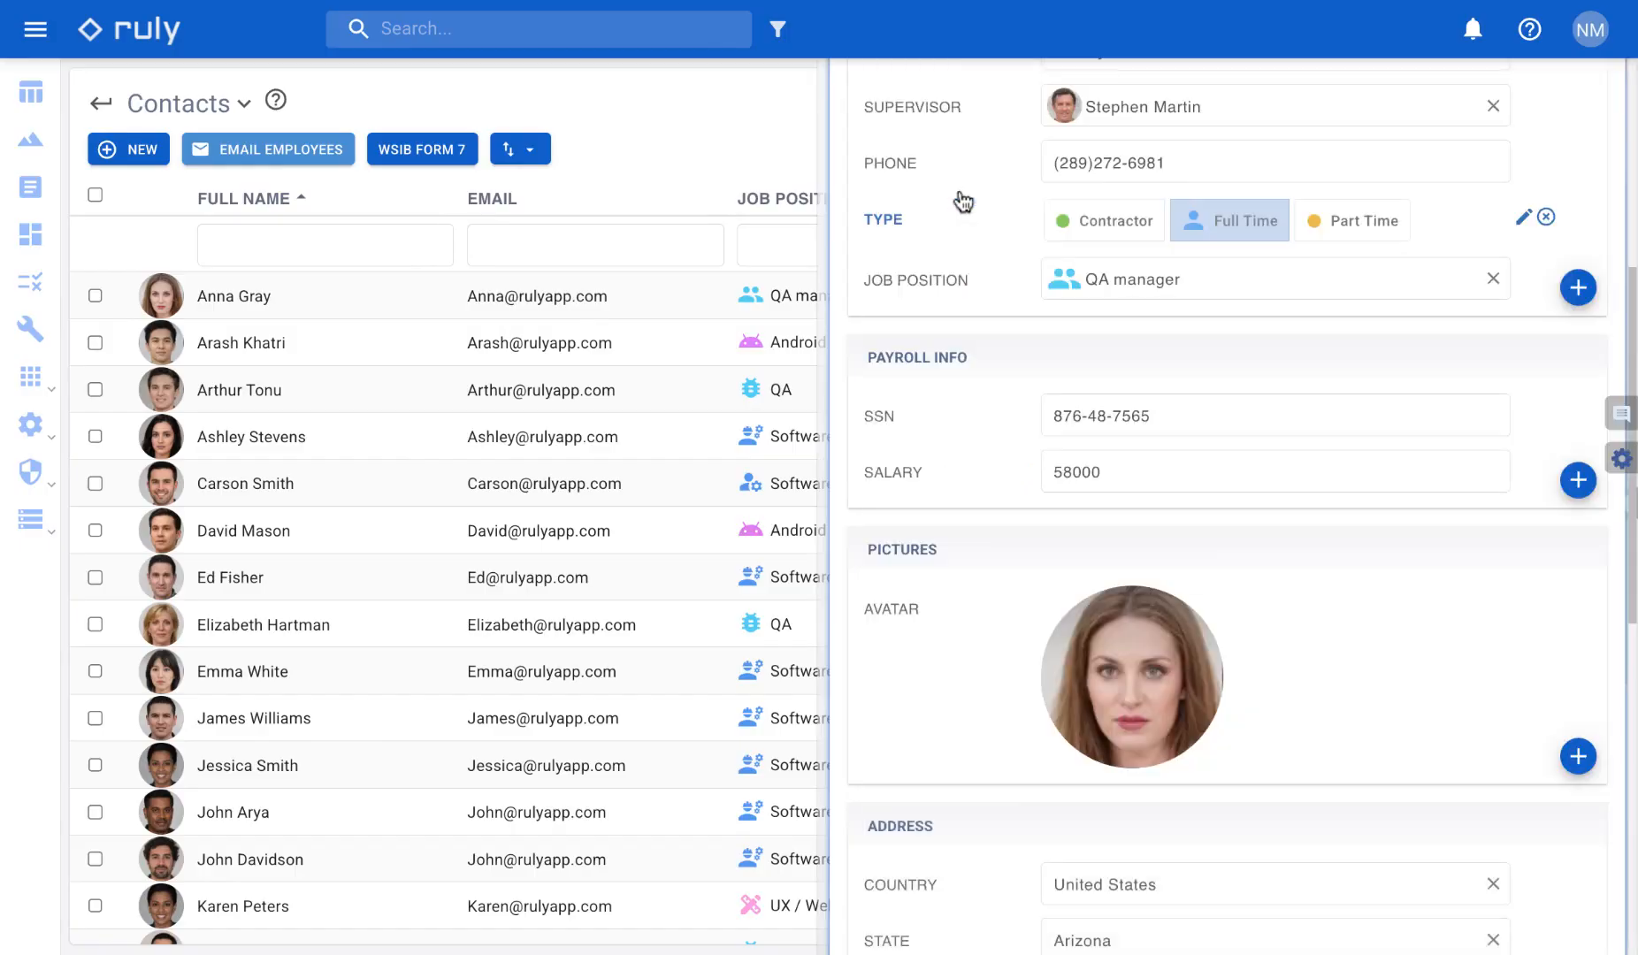
scroll(1238, 258, "up", 7)
left_click(1533, 154)
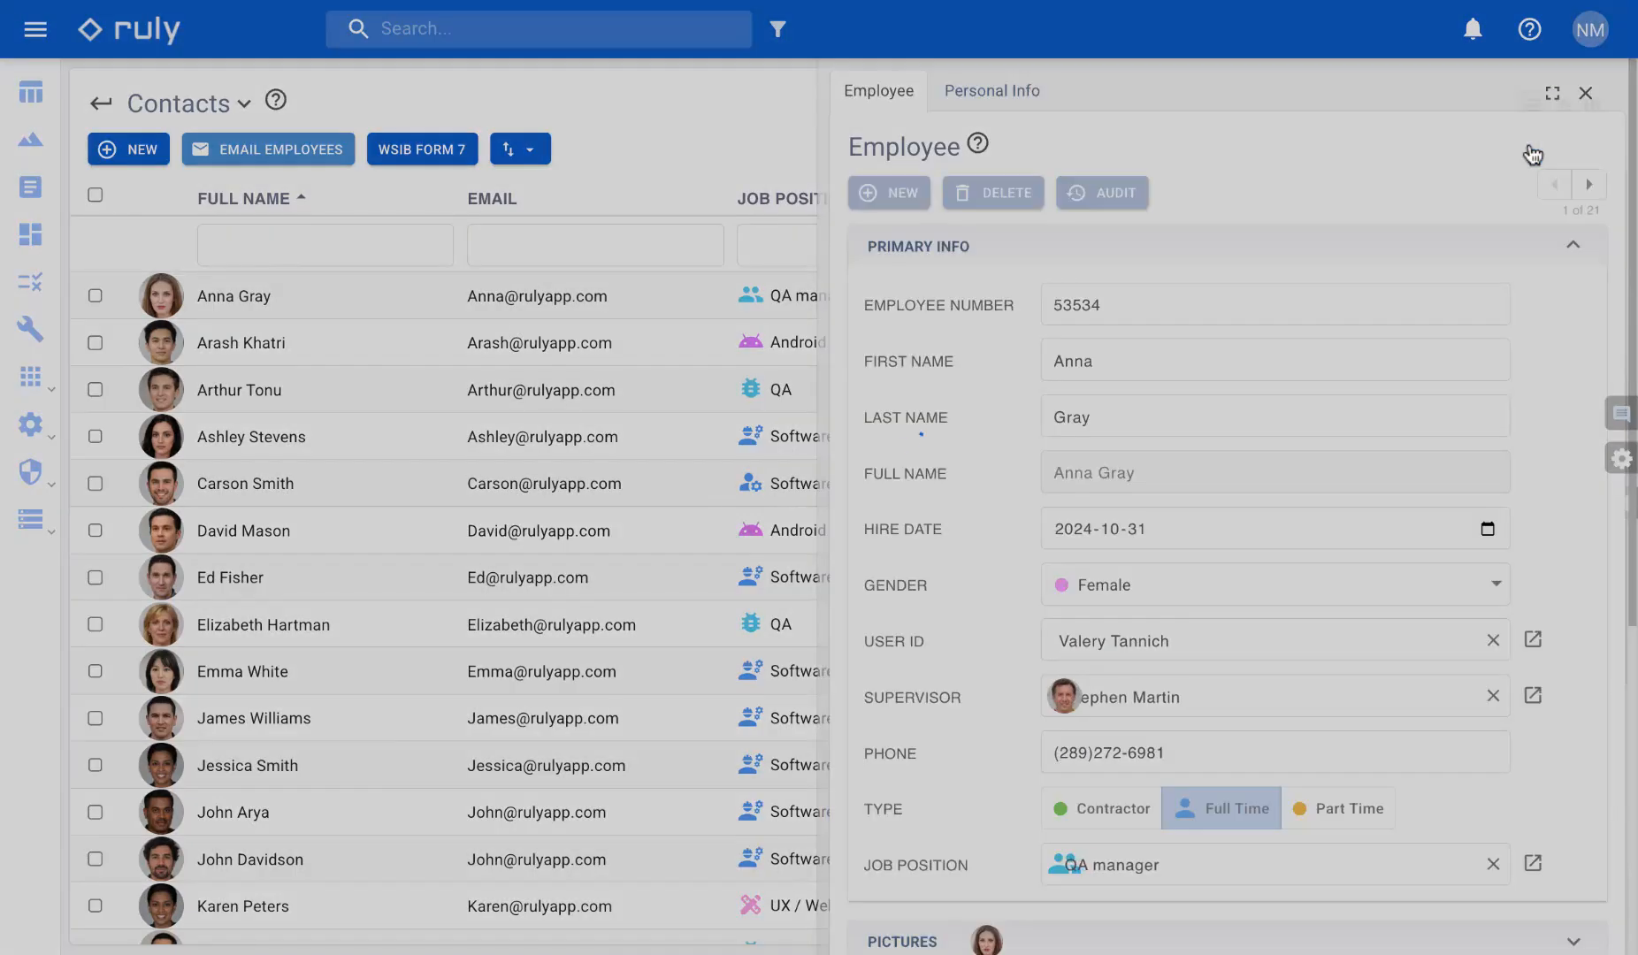
- Look over the form with the Pictures section collapsed, and collapse and re-expand the Primary Info section
scroll(1309, 522, "down", 4)
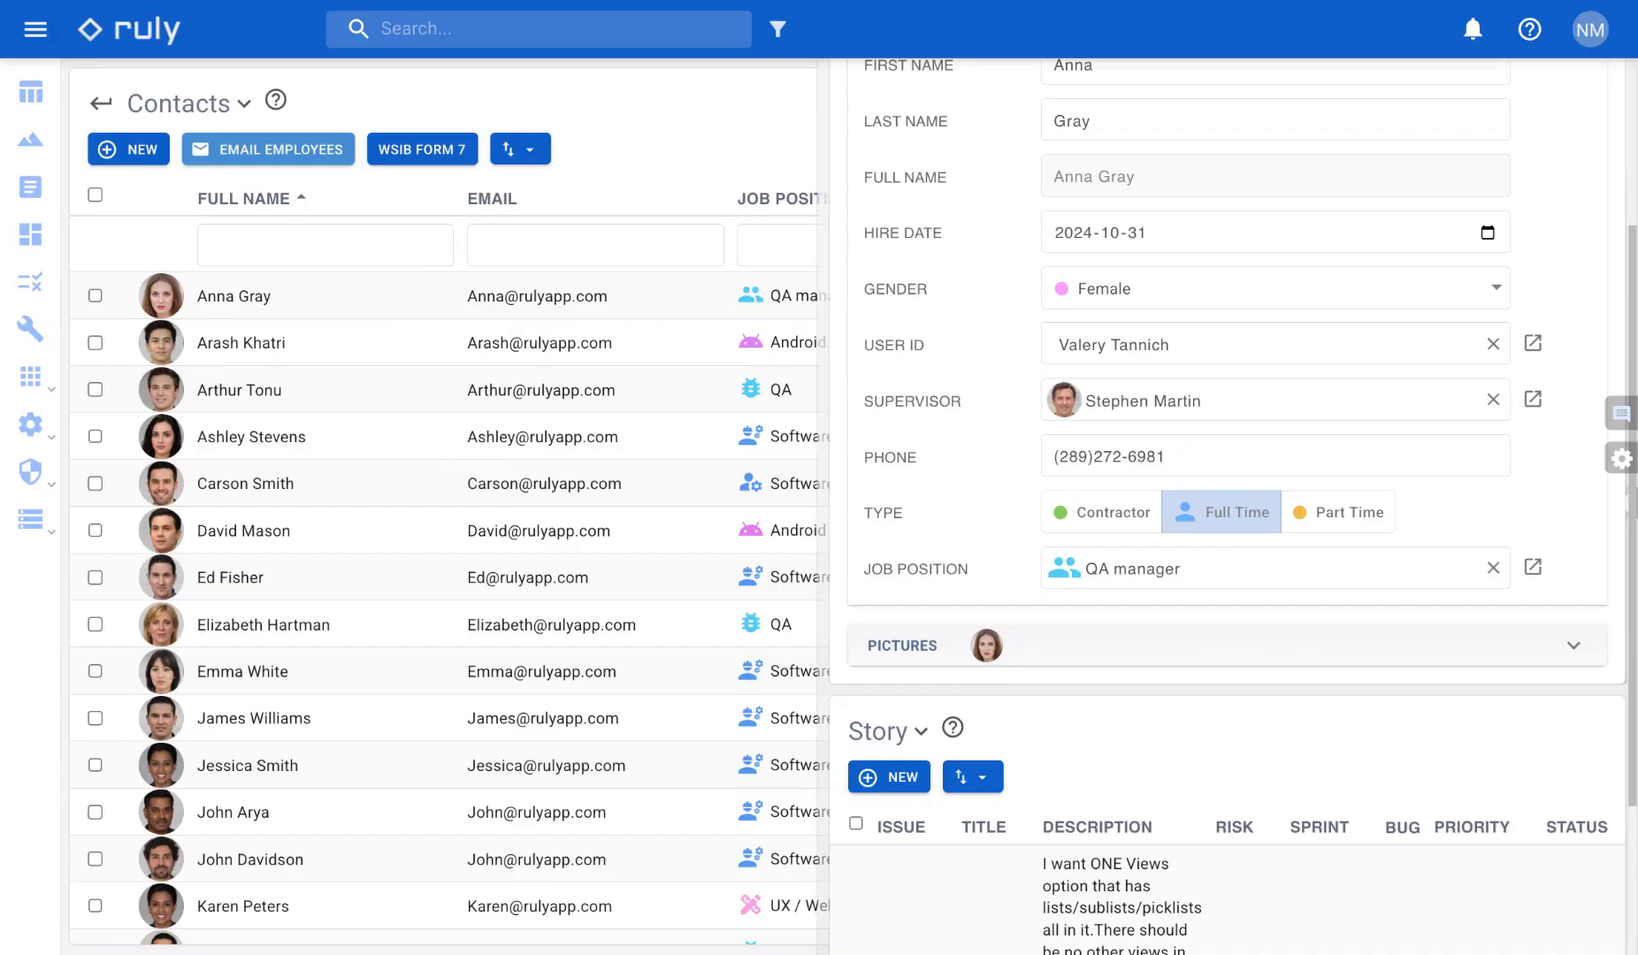
scroll(1071, 365, "up", 3)
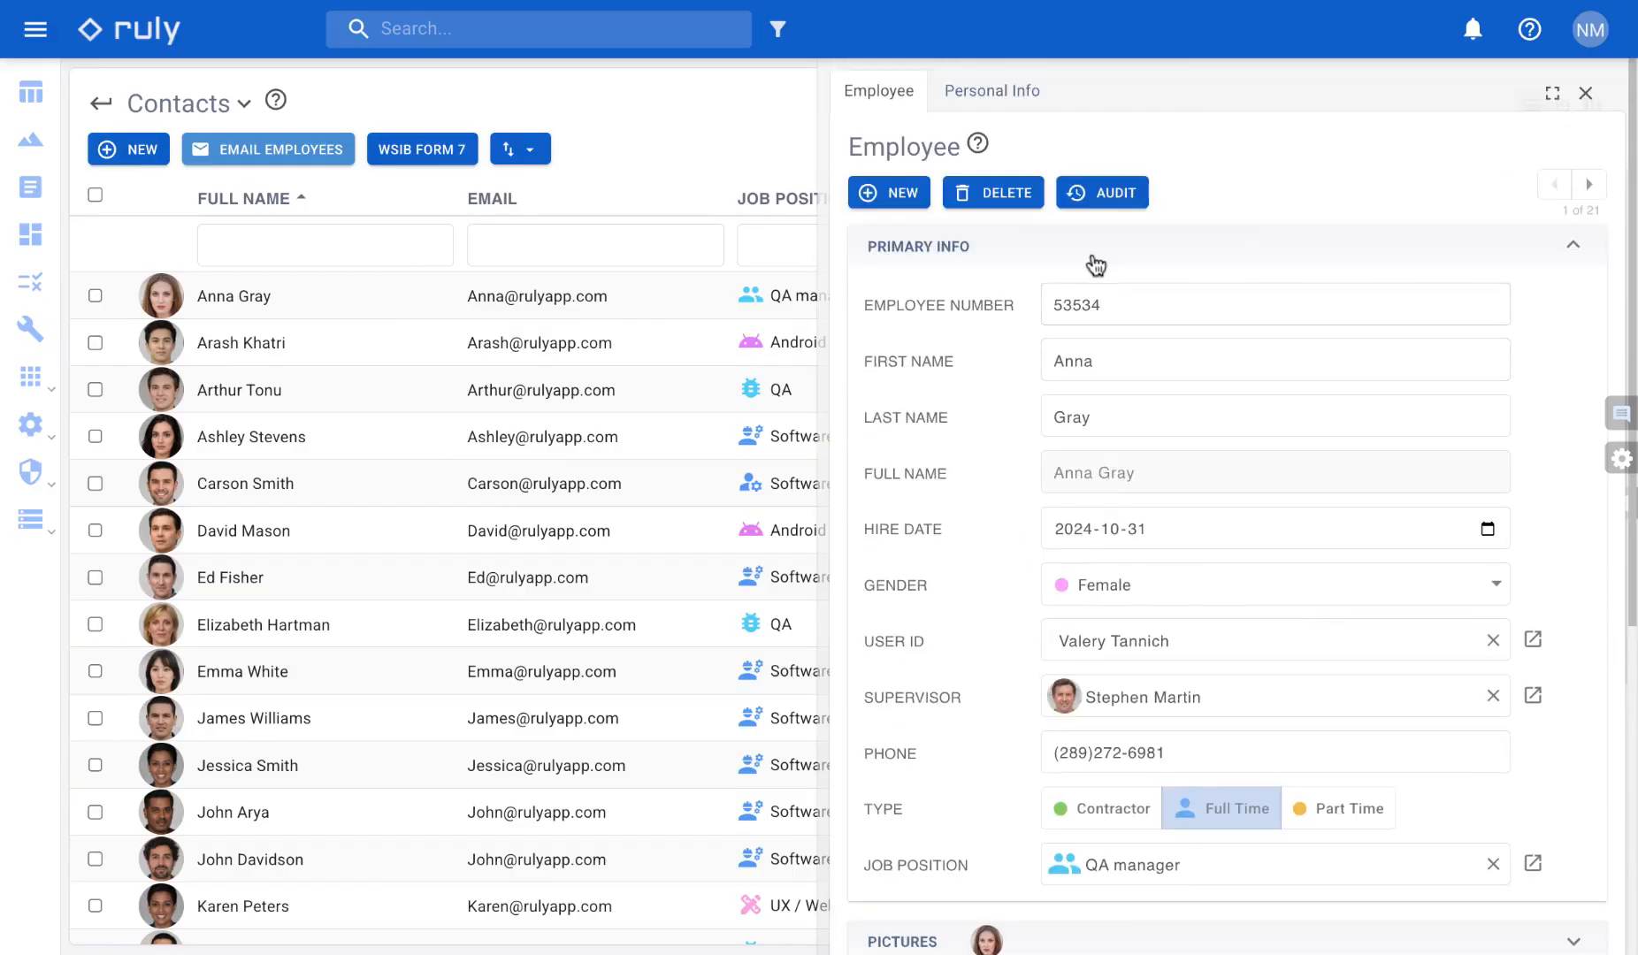
left_click(1097, 259)
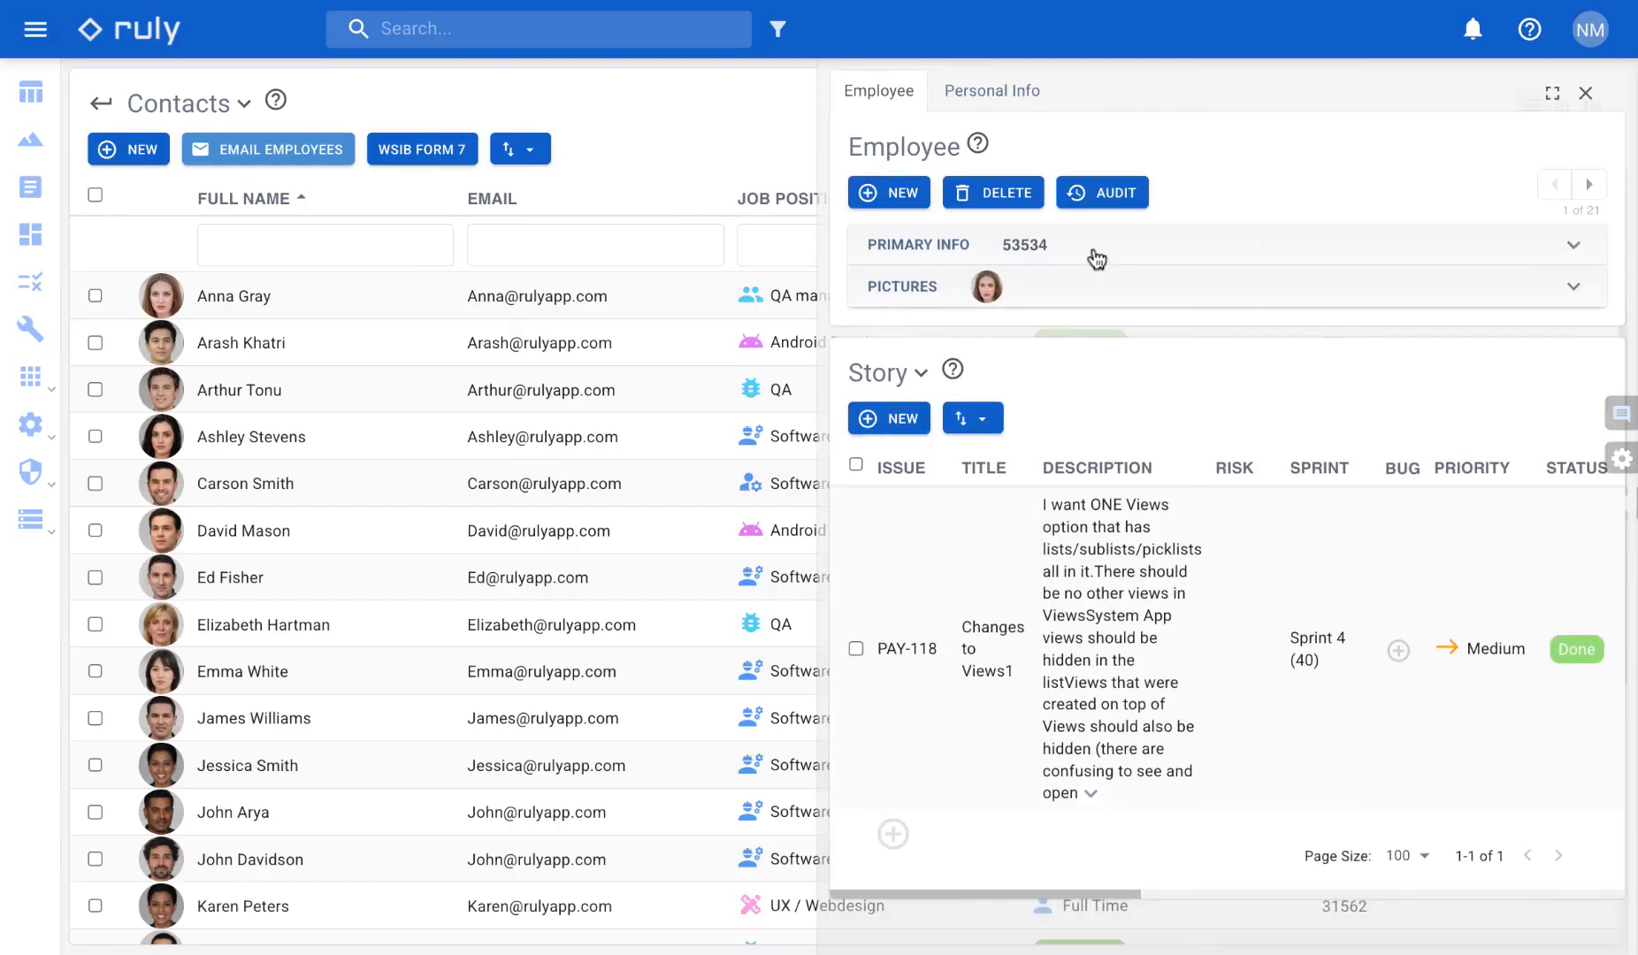
left_click(1096, 254)
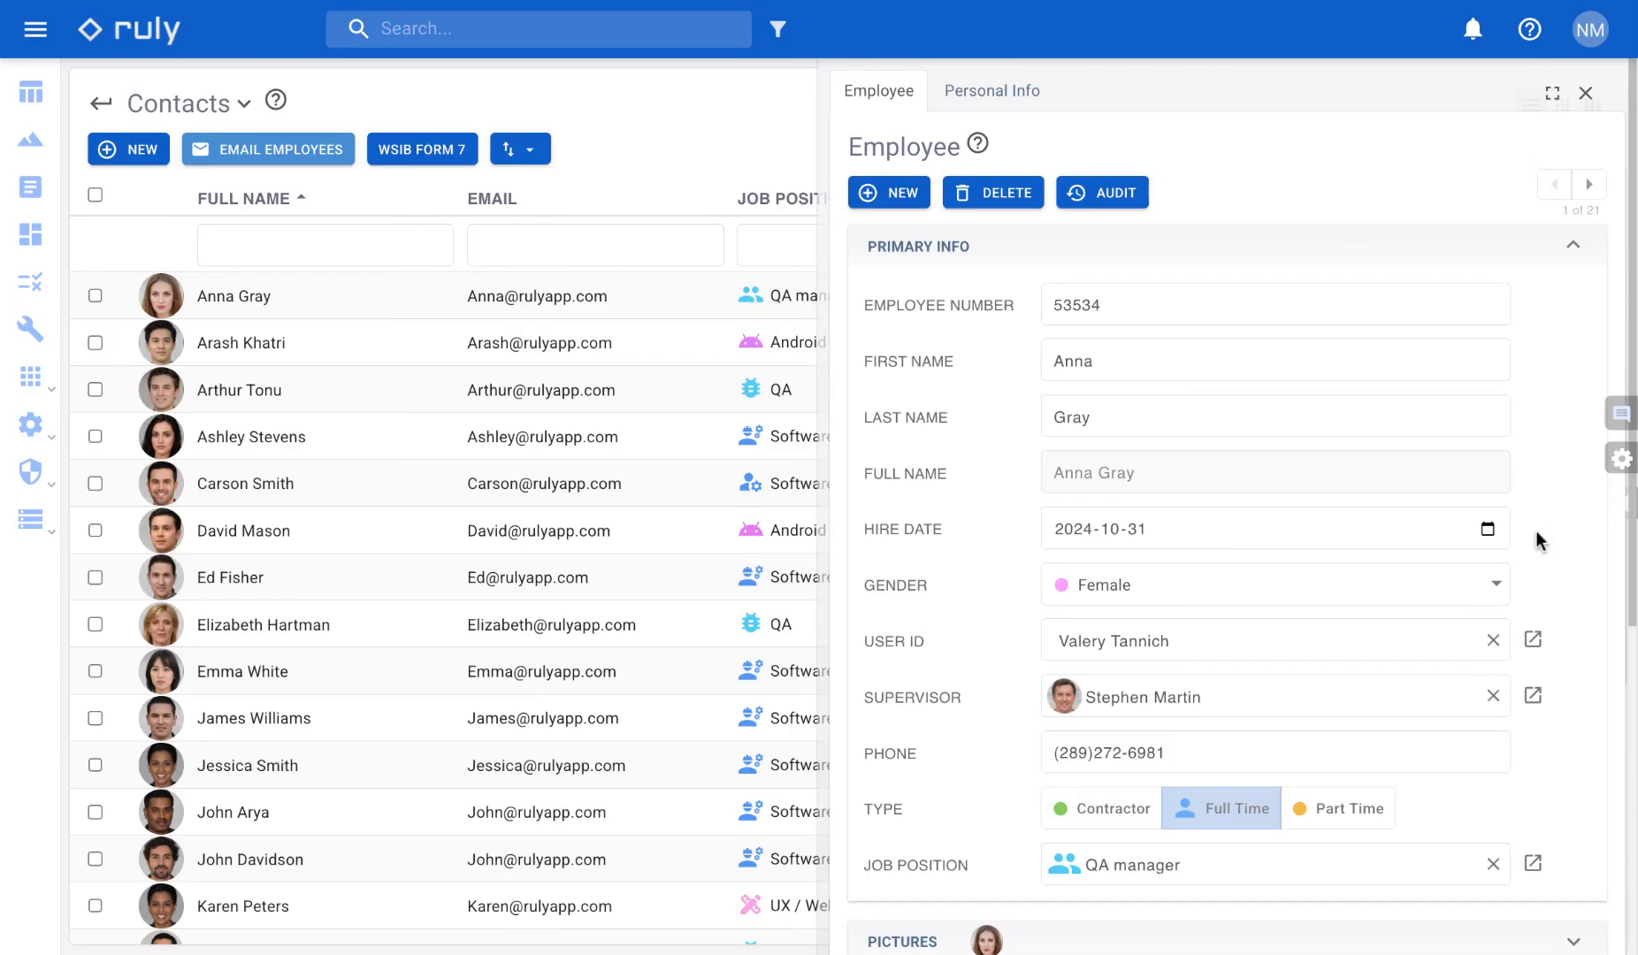
- In edit mode, add an operation button for the existing Employee Email operation to the Employee form
left_click(1612, 469)
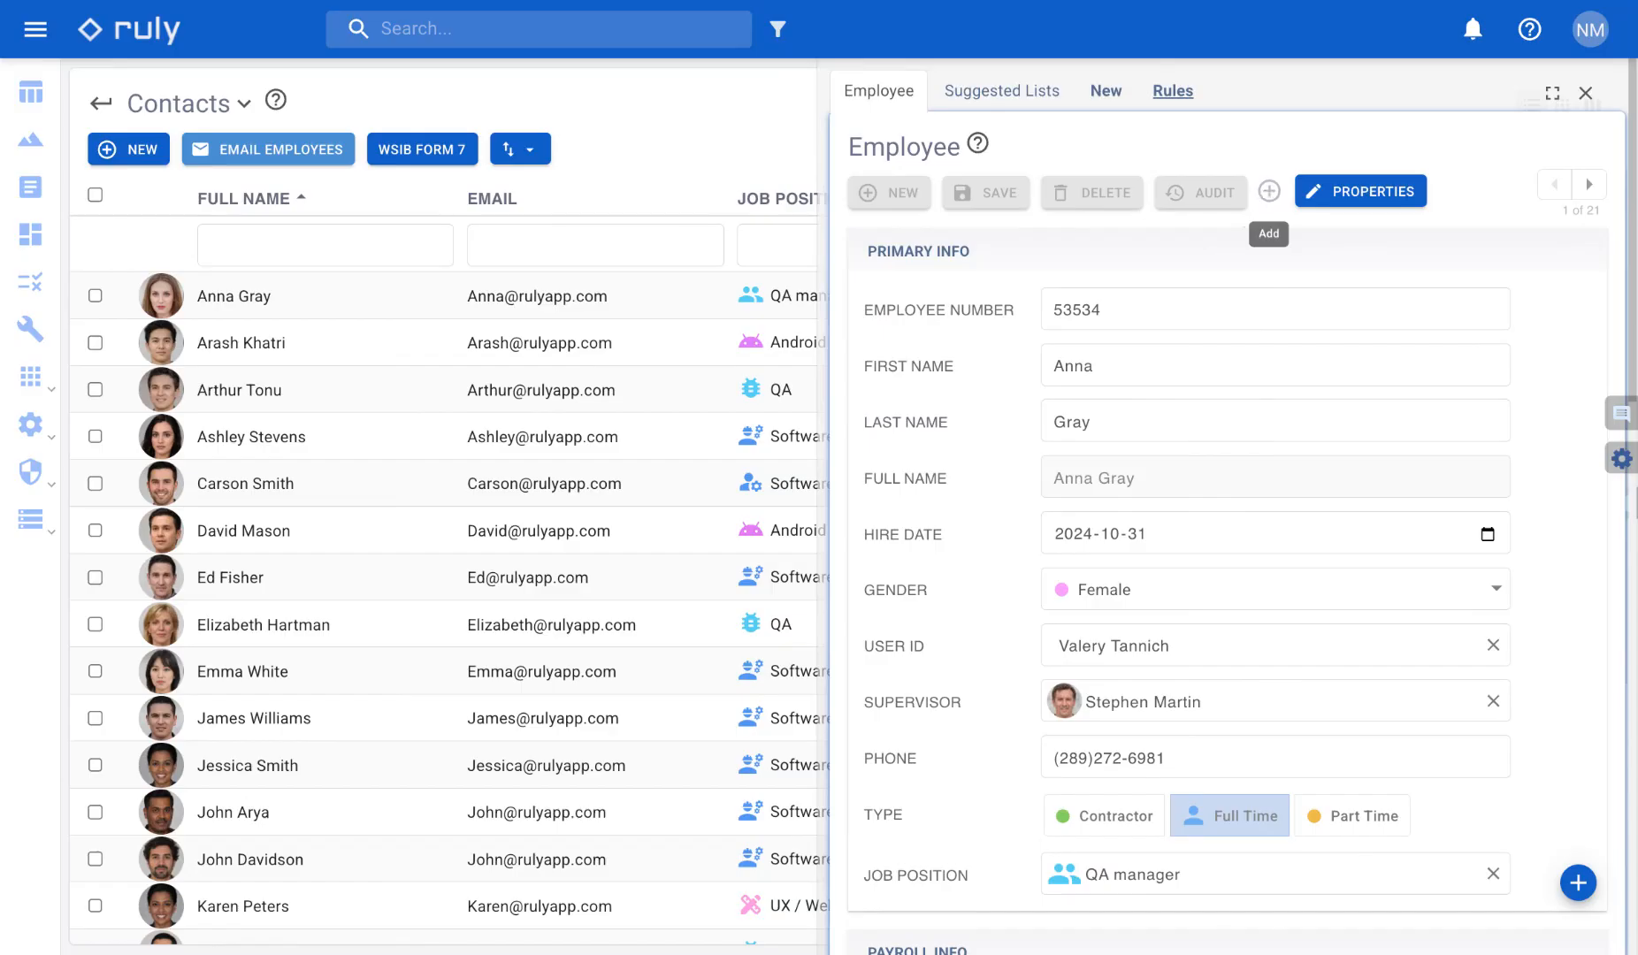
left_click(1269, 191)
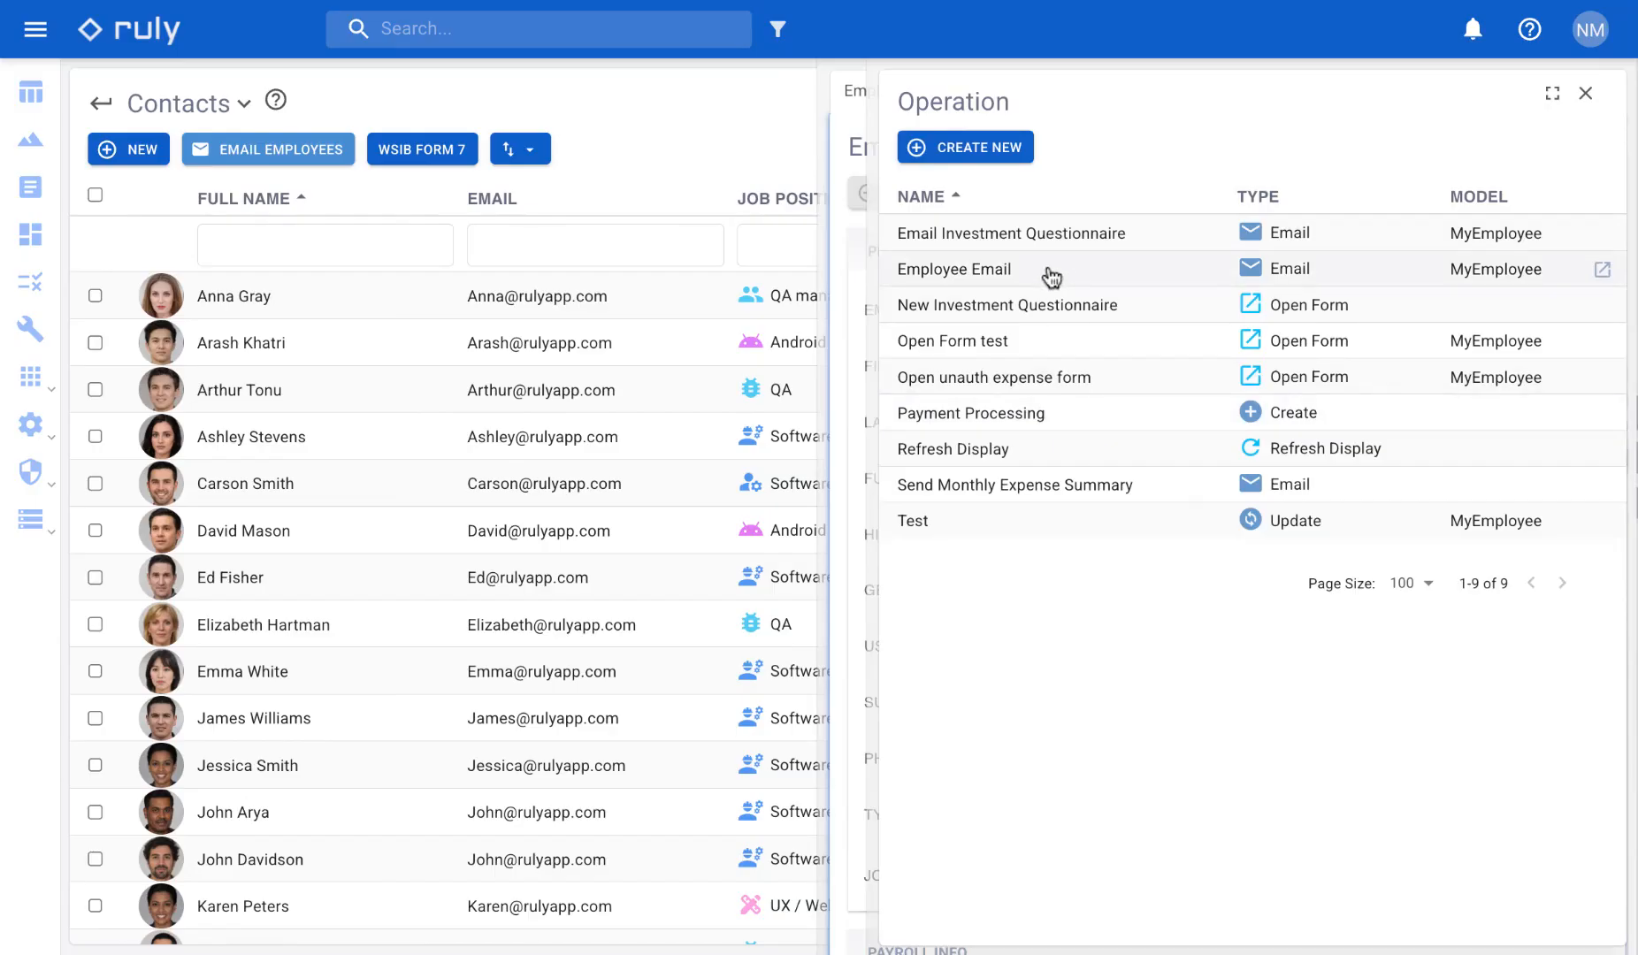
left_click(954, 268)
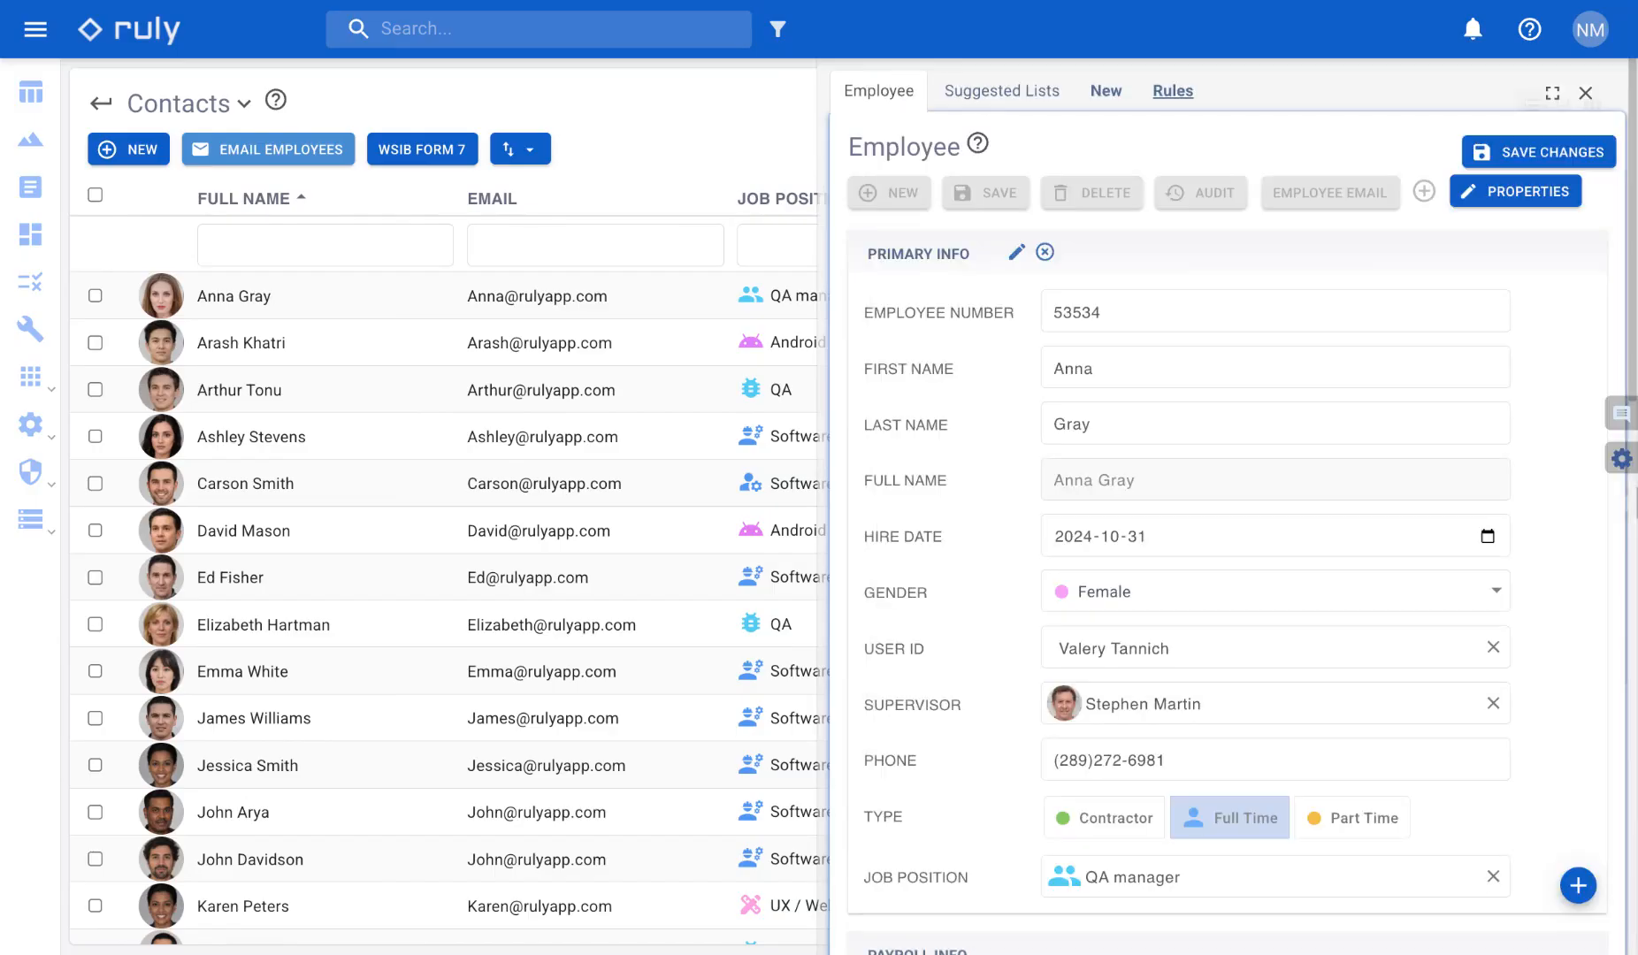
- Set the Employee Email button's location to Tab with Payroll Info as the section, and save its properties
mouse_move(1362, 177)
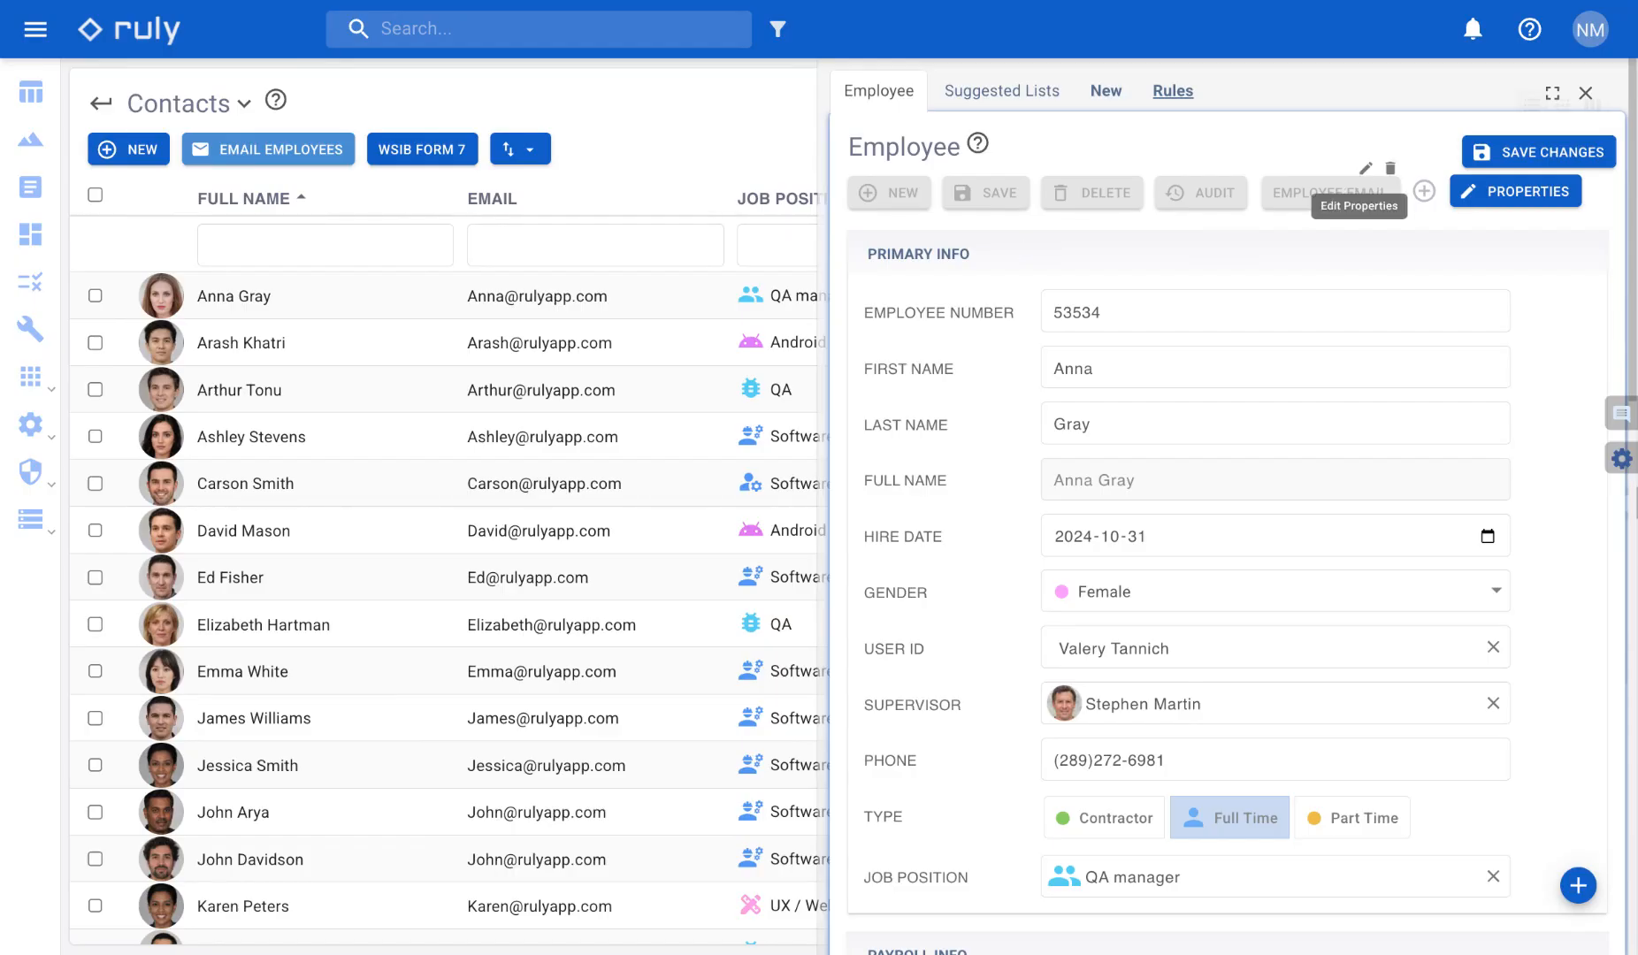
left_click(1365, 168)
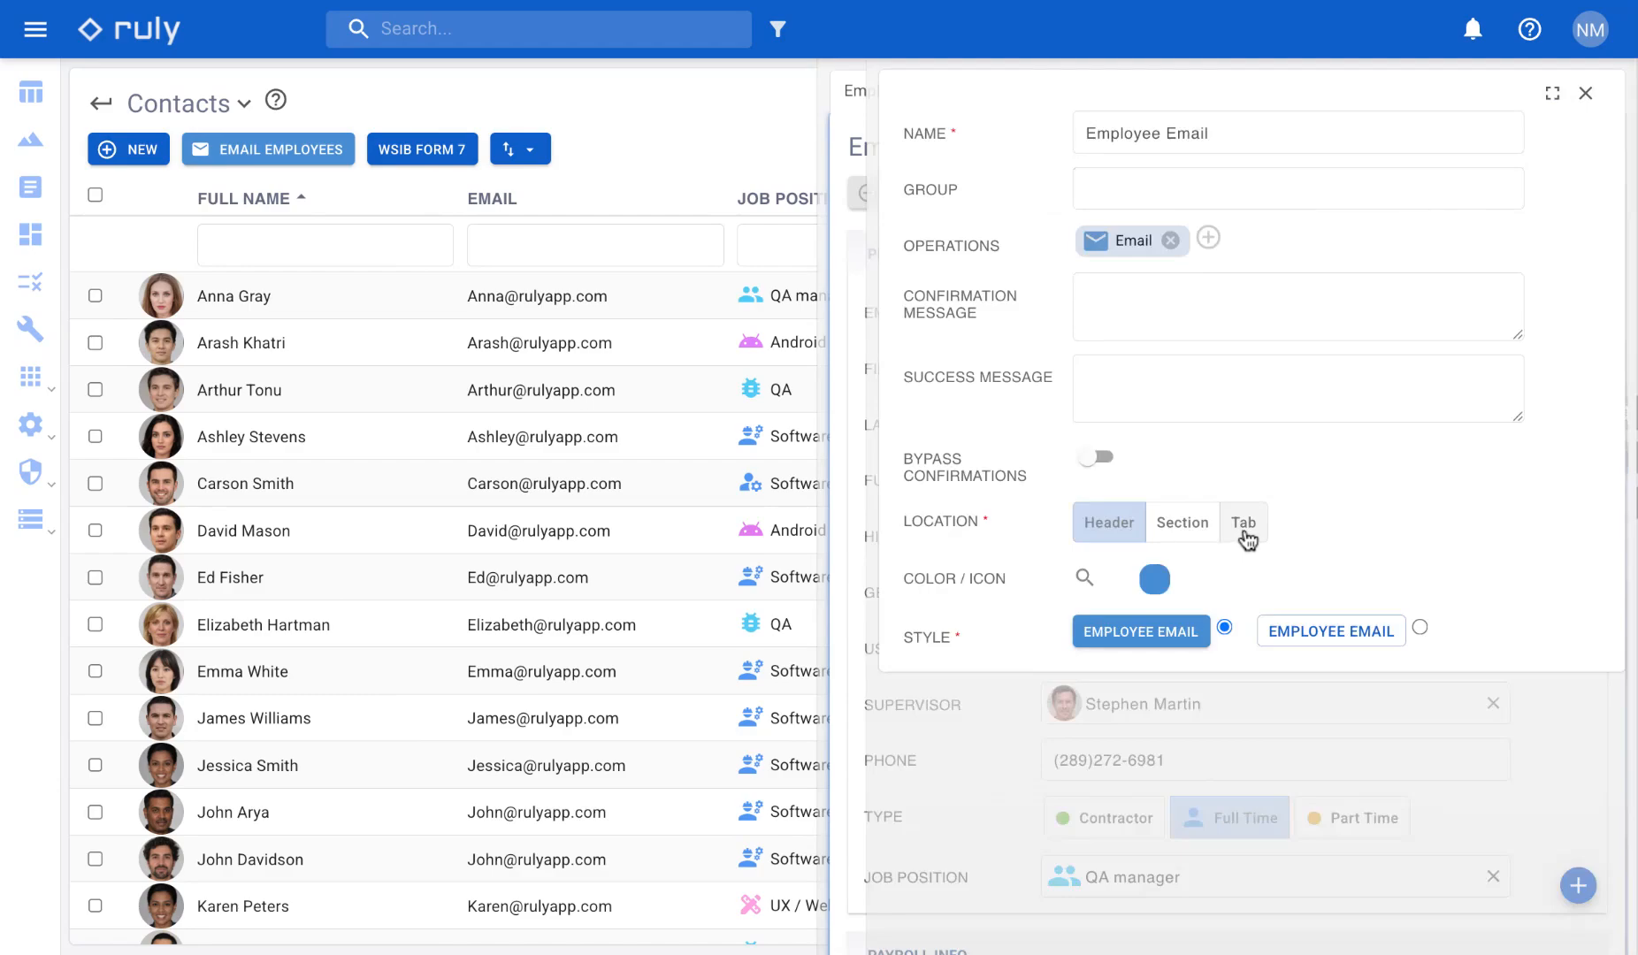
left_click(1246, 534)
left_click(1389, 566)
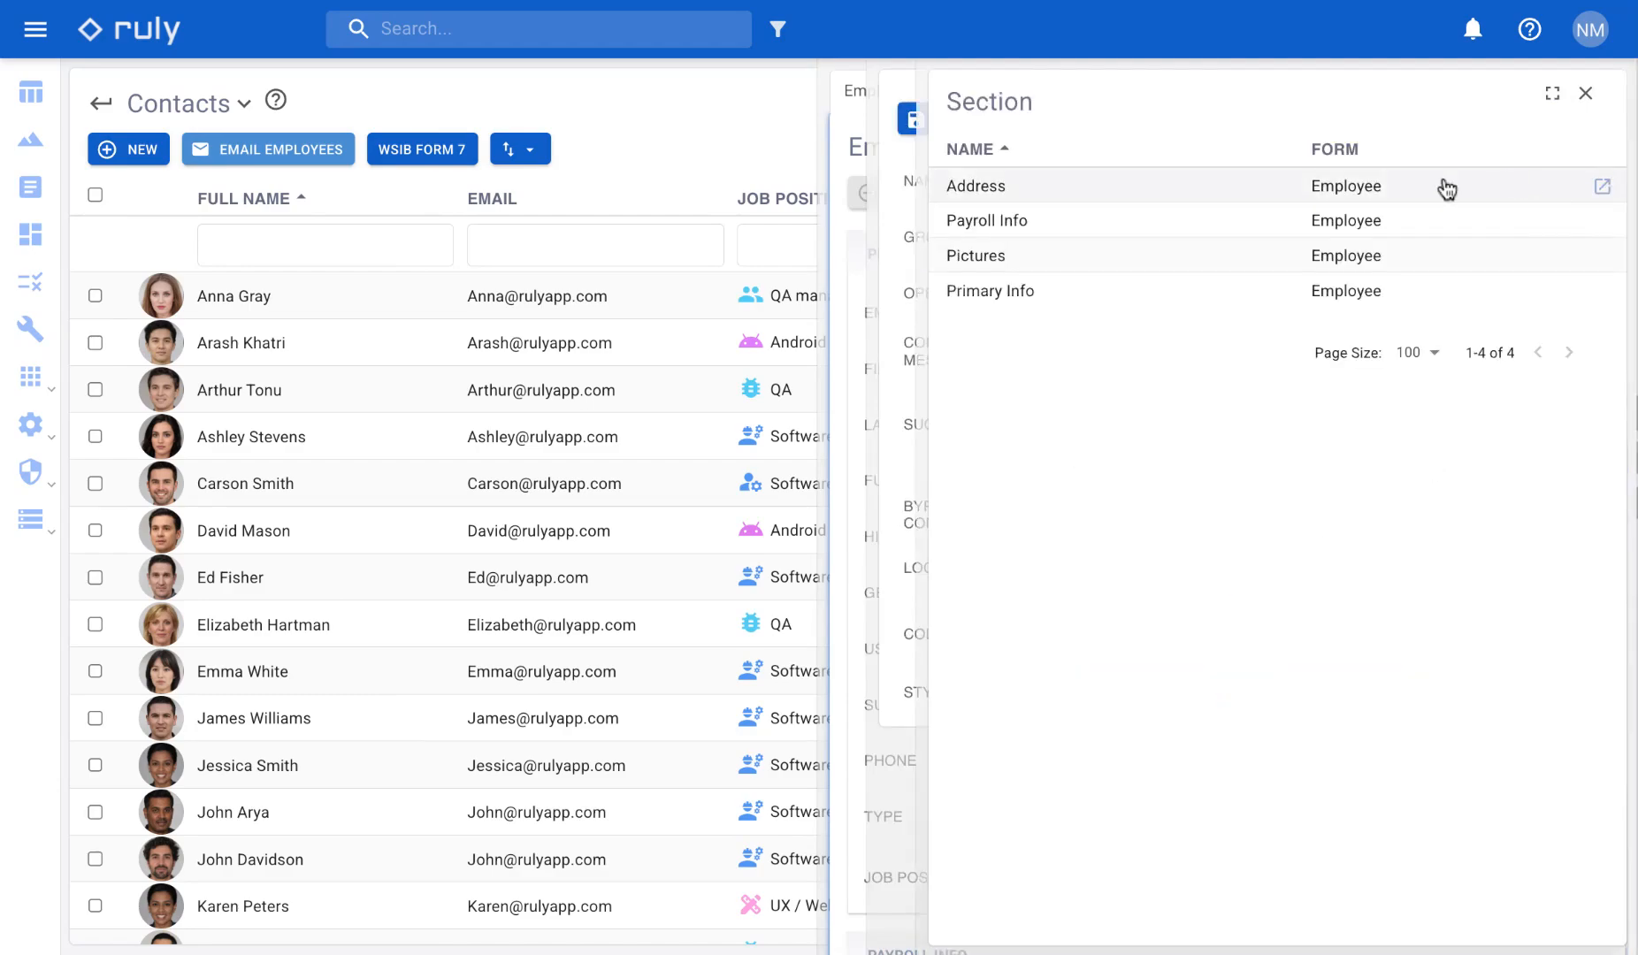
left_click(1179, 232)
left_click(958, 170)
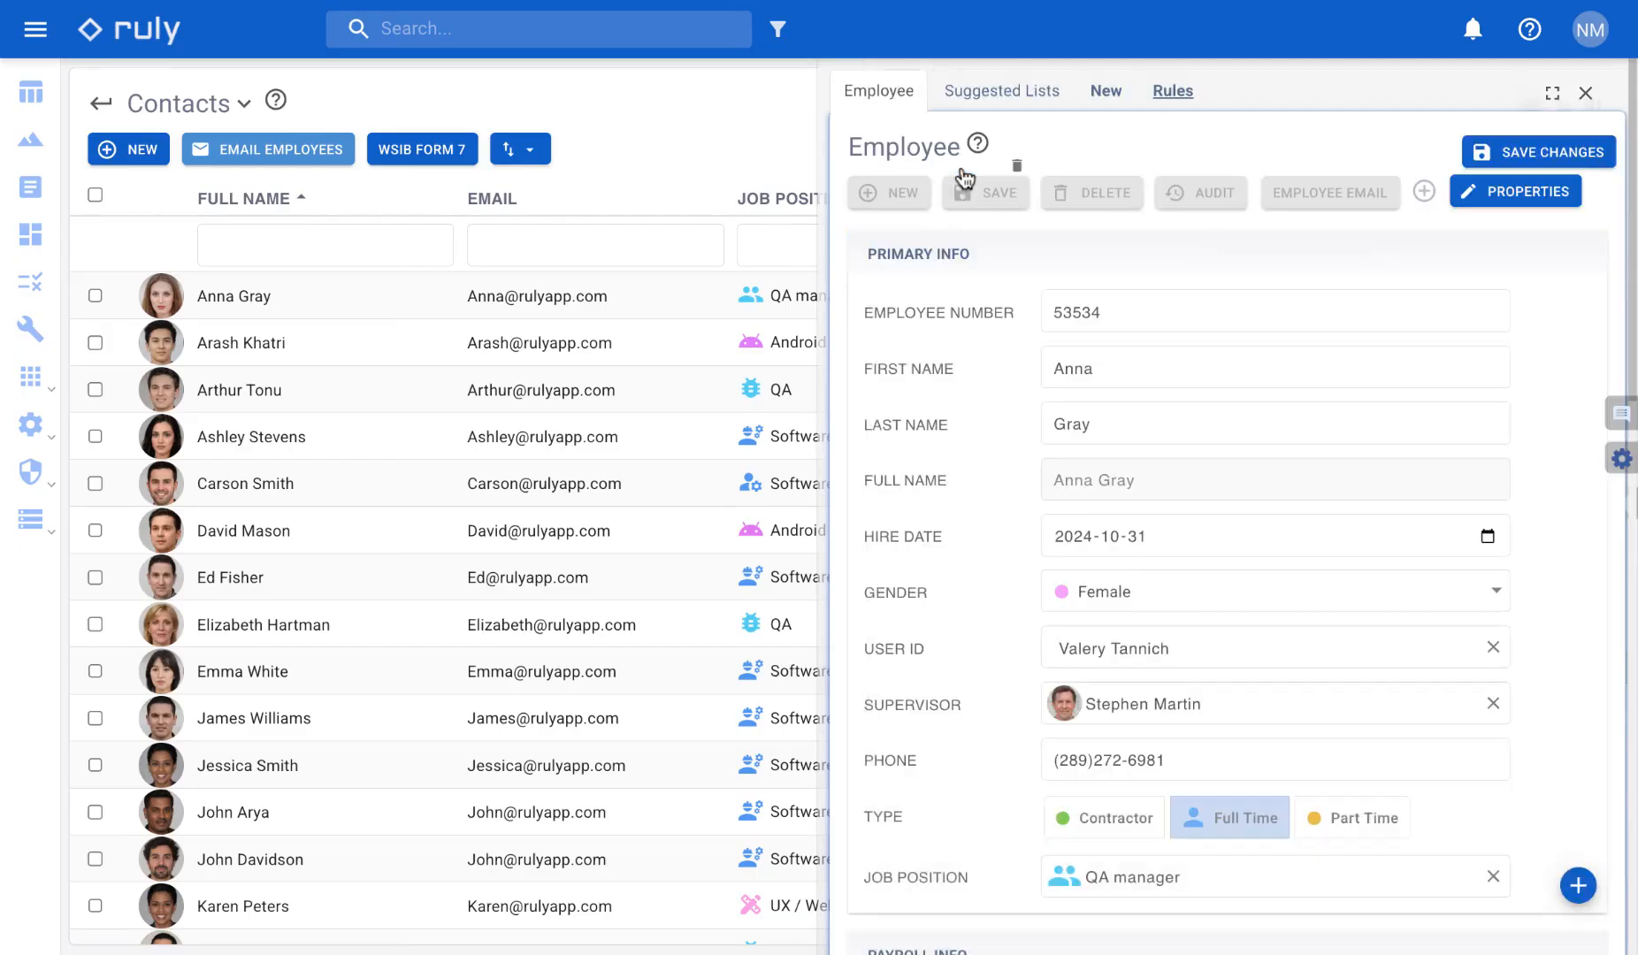
- Save the form changes, leave edit mode, check the button under Personal Info, and return to the main Employee form
left_click(1539, 166)
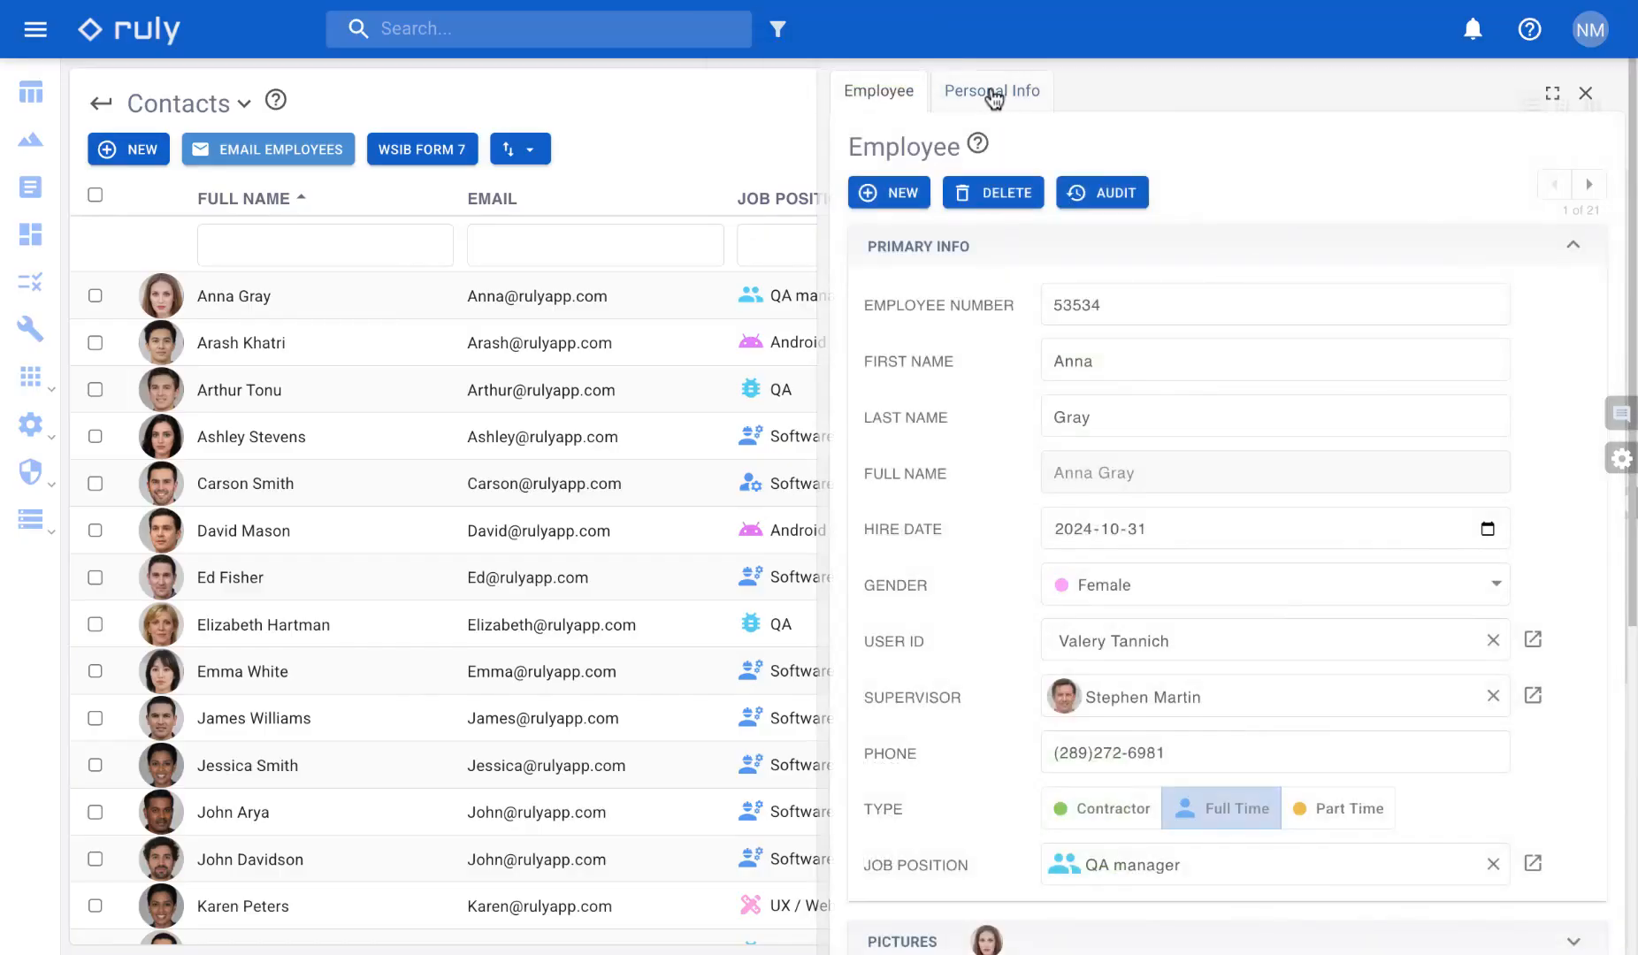
left_click(992, 92)
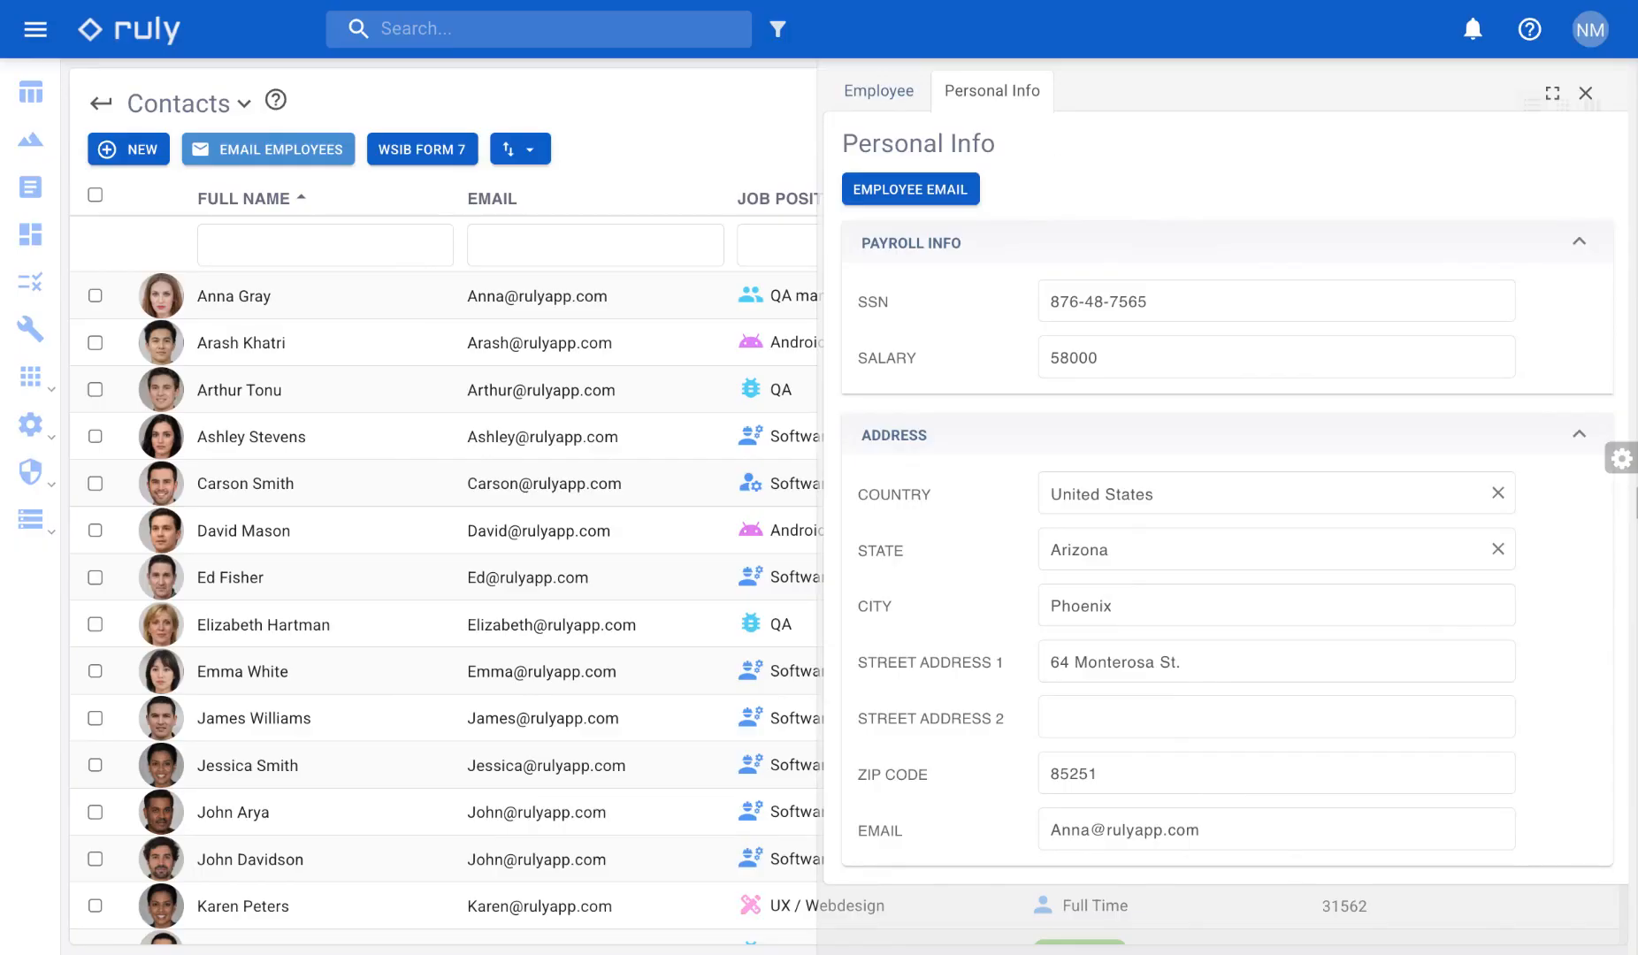
left_click(903, 100)
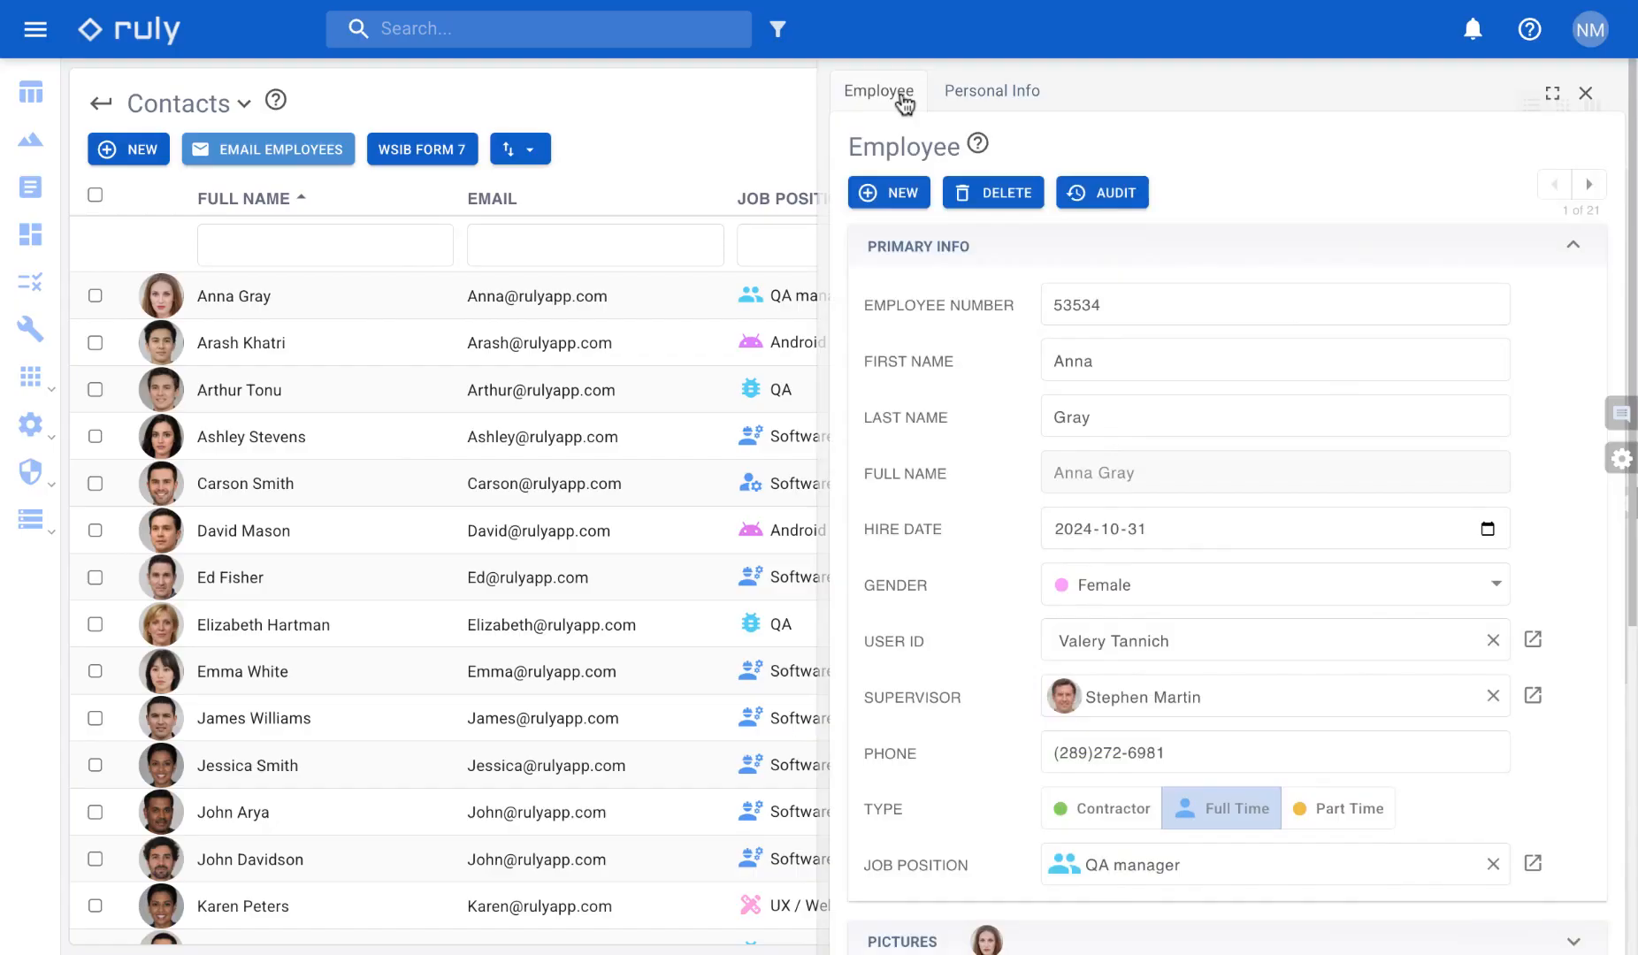
- Reopen the Employee Email button's properties in edit mode, set its location to Section with Pictures chosen, and save the properties
left_click(1621, 459)
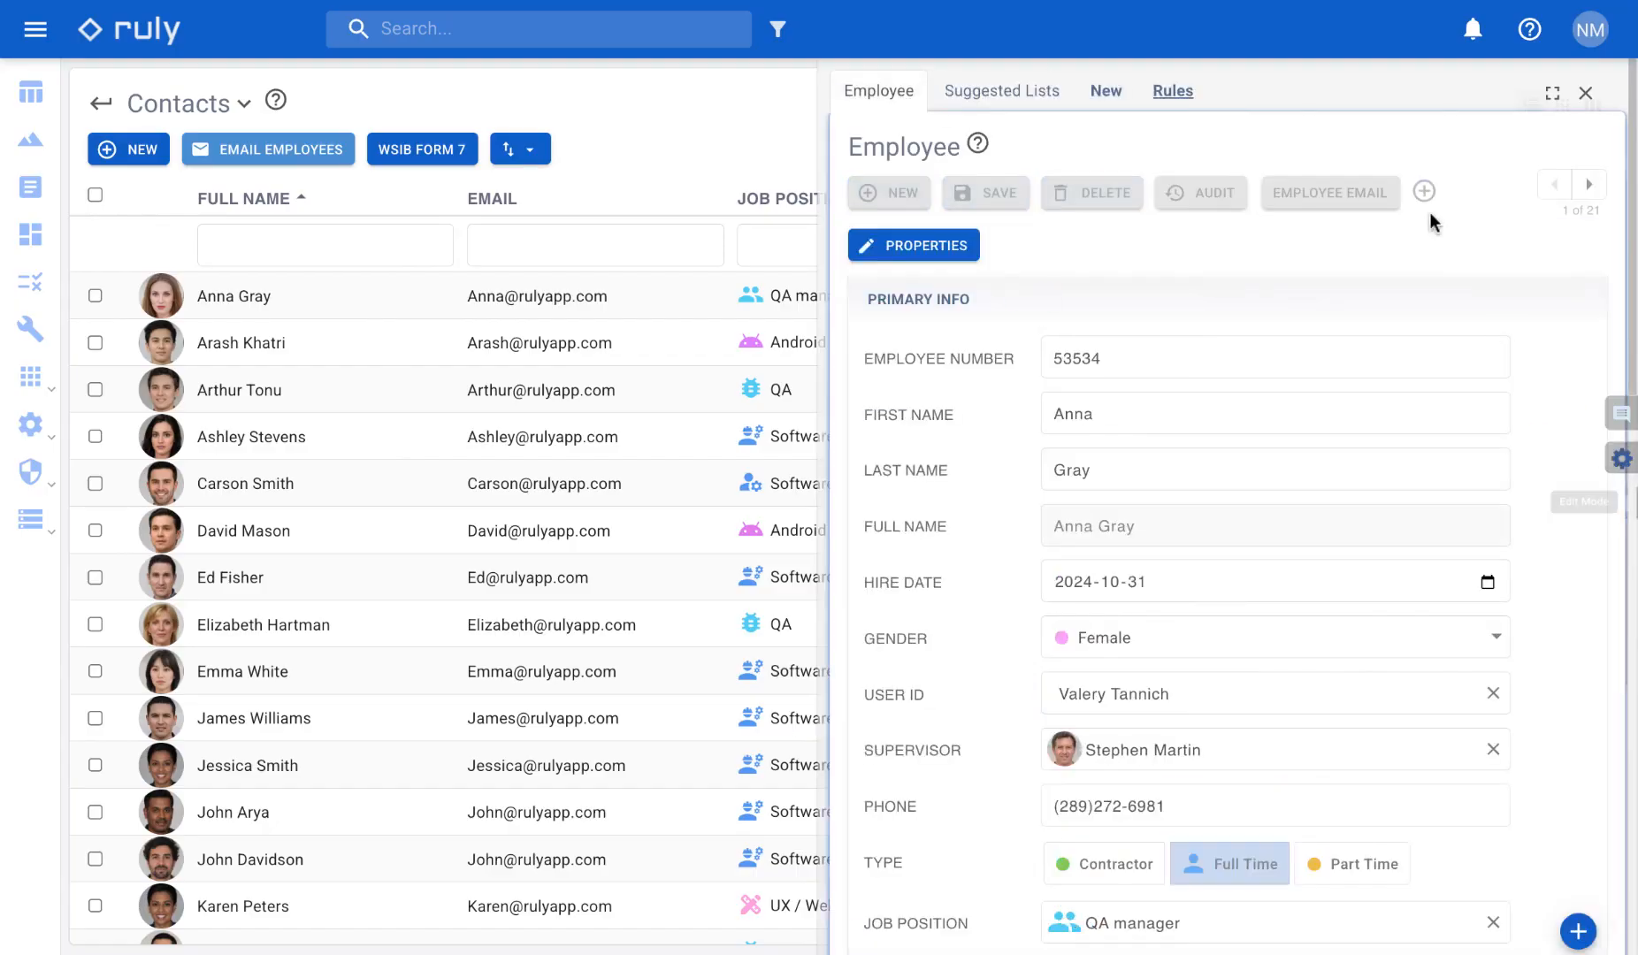
left_click(1379, 172)
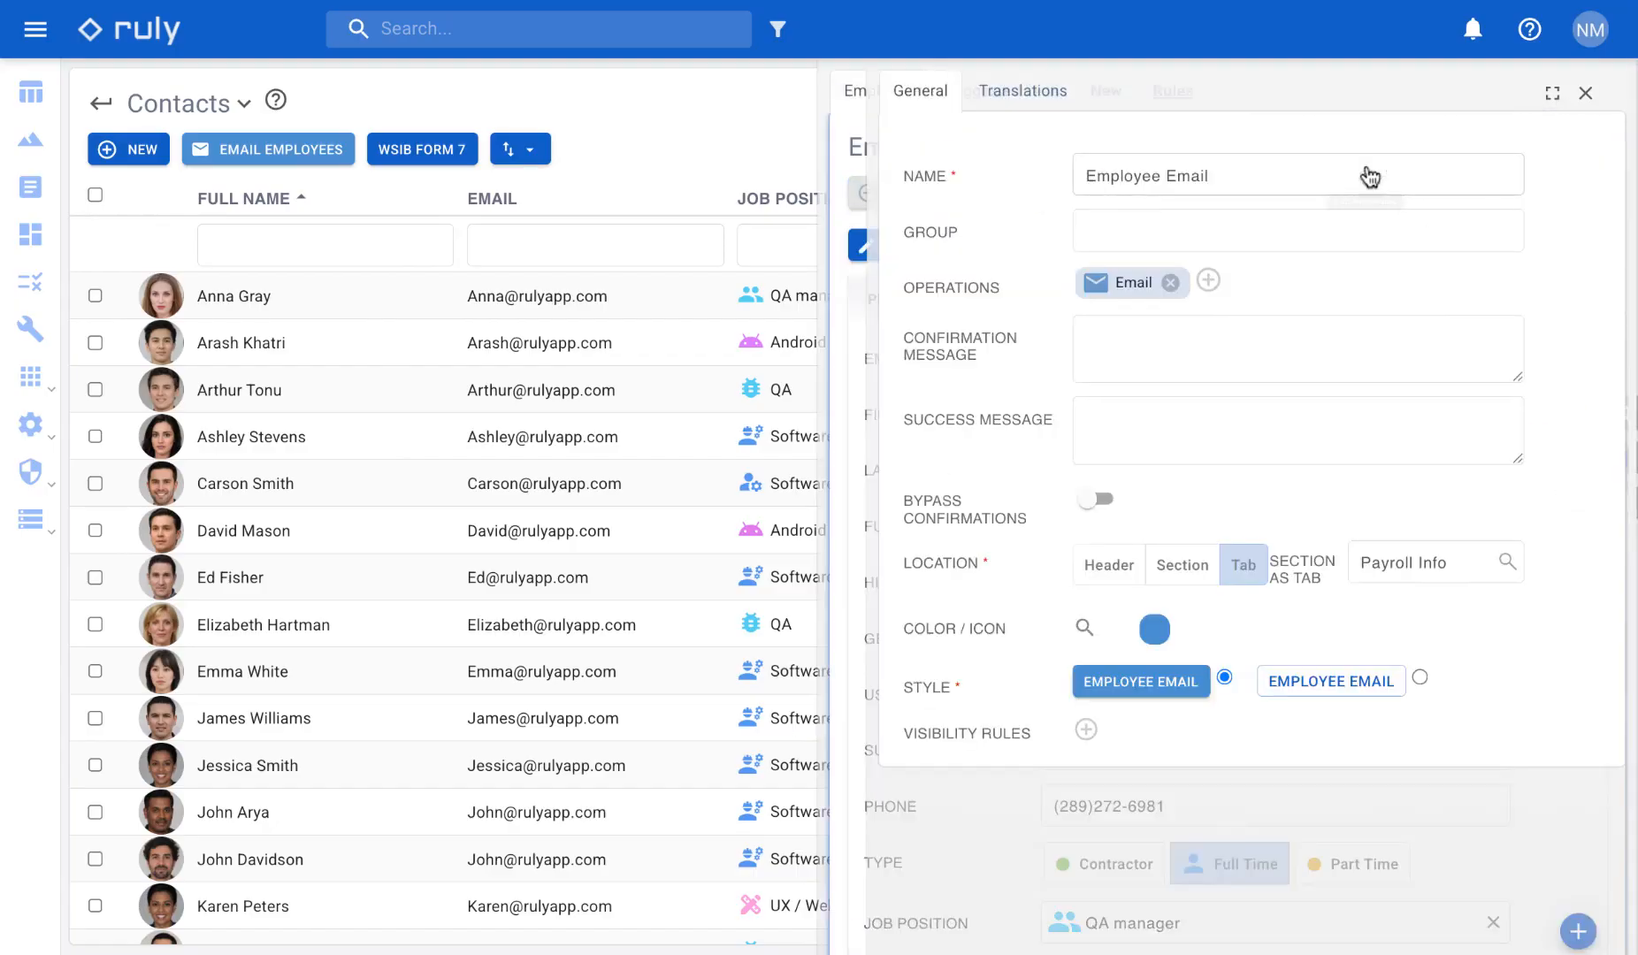
left_click(1183, 566)
left_click(1492, 605)
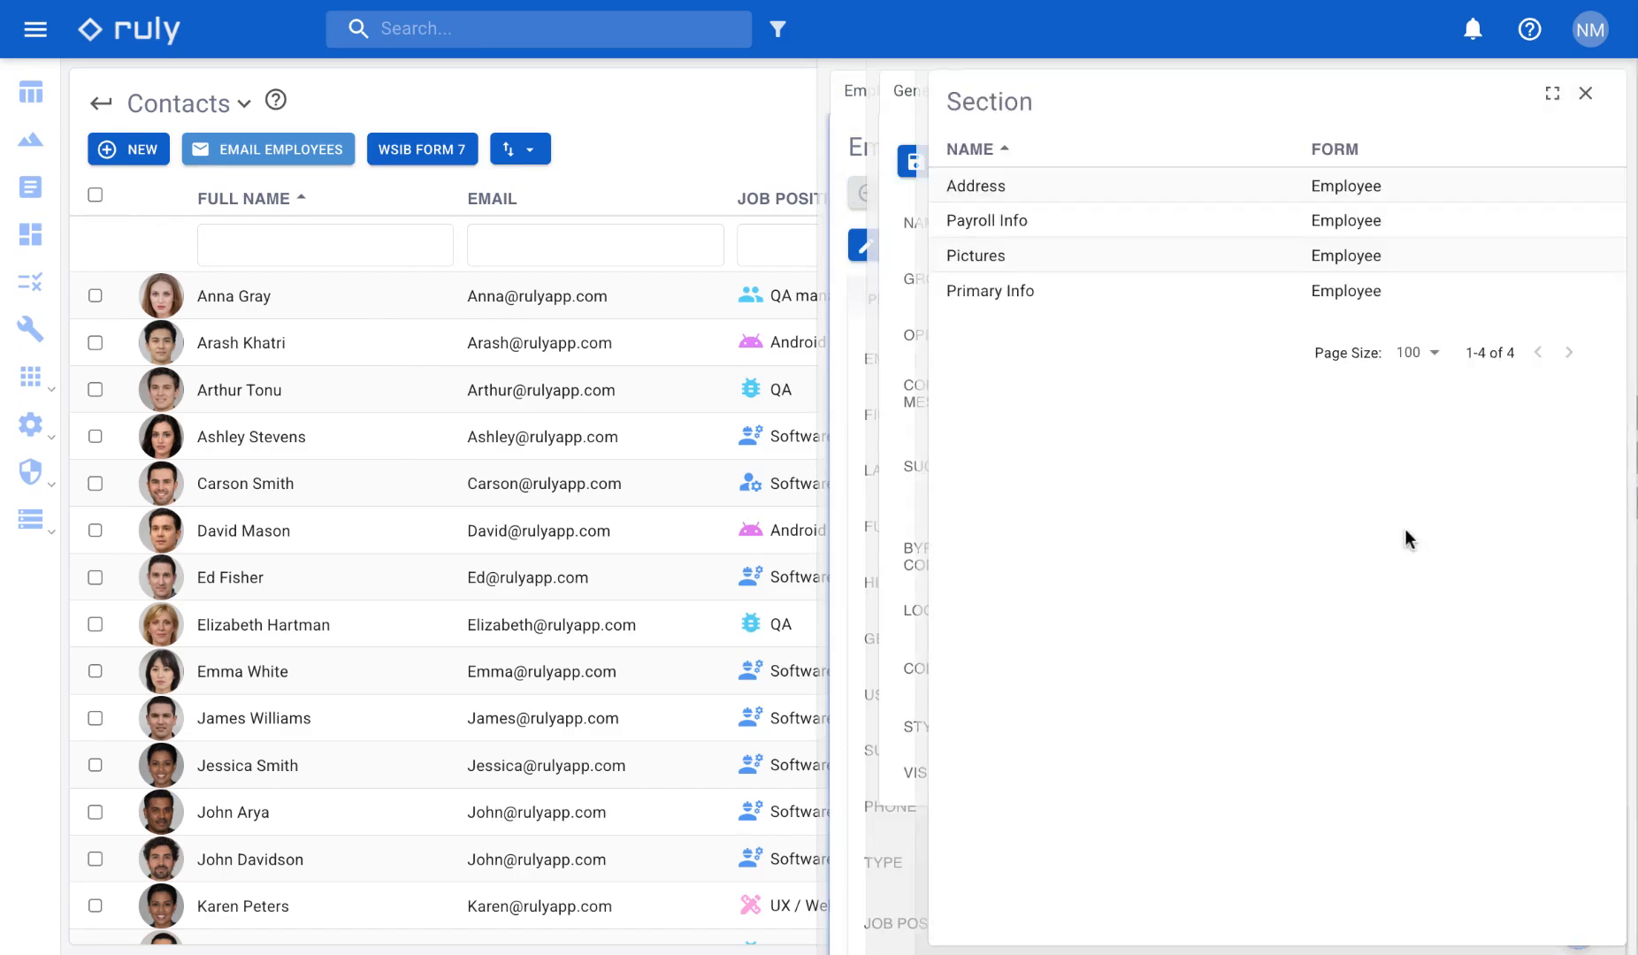
left_click(1026, 258)
left_click(945, 163)
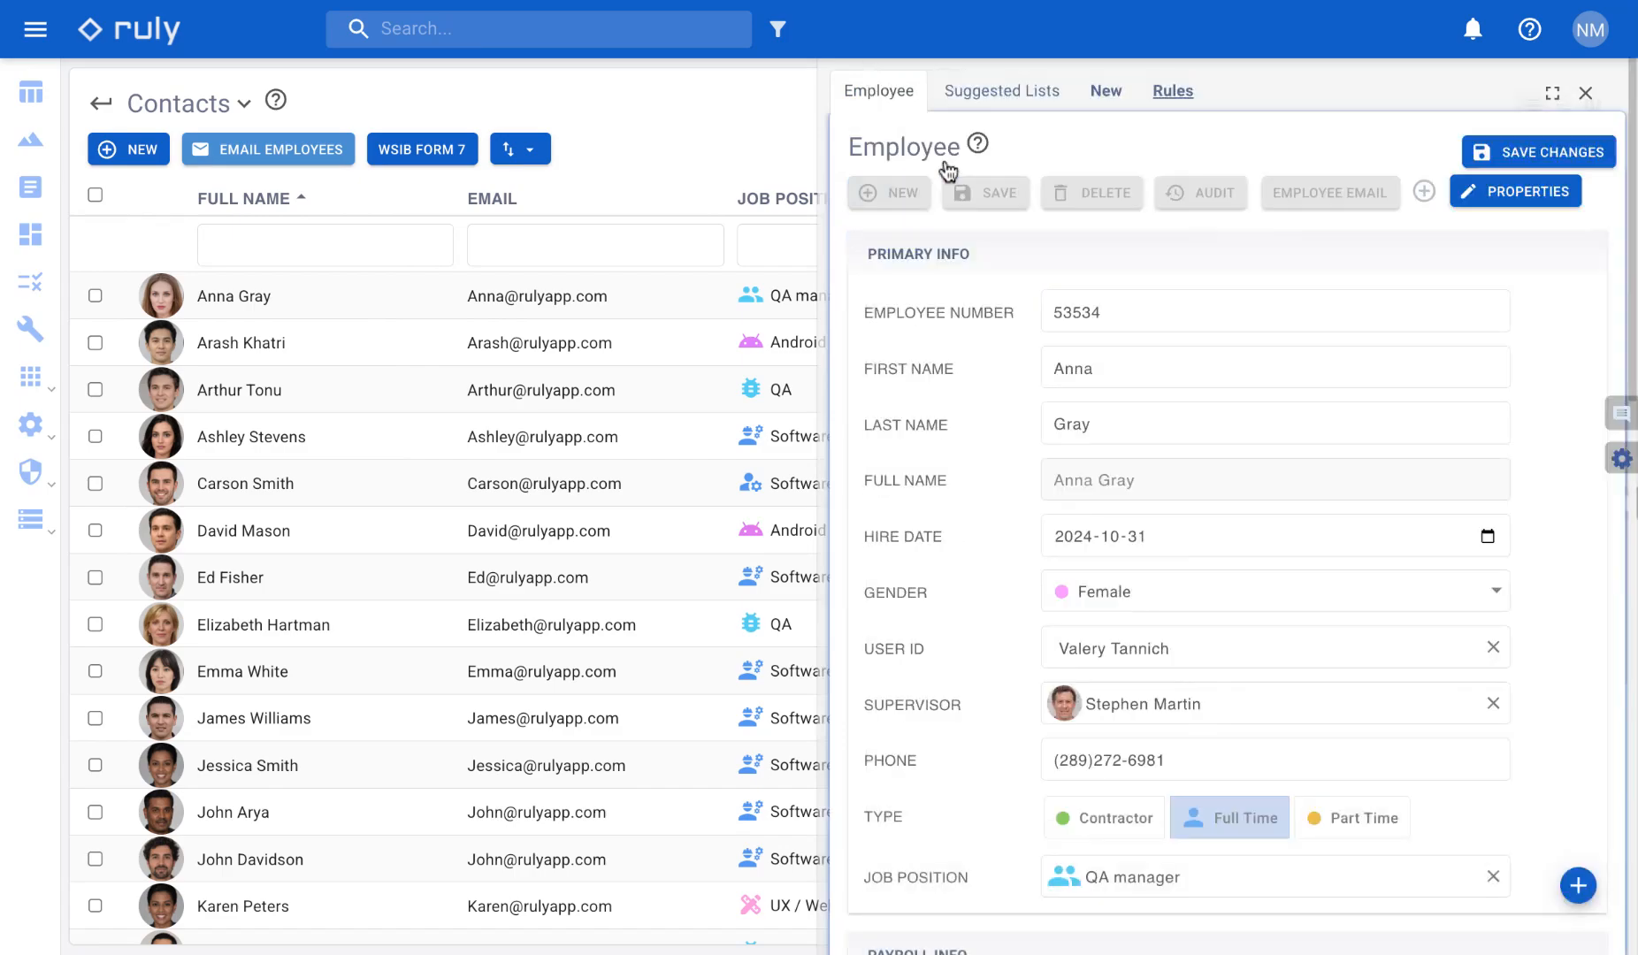
- Save the Employee form changes, leave edit mode, and expand the Pictures section to check its button
left_click(1579, 152)
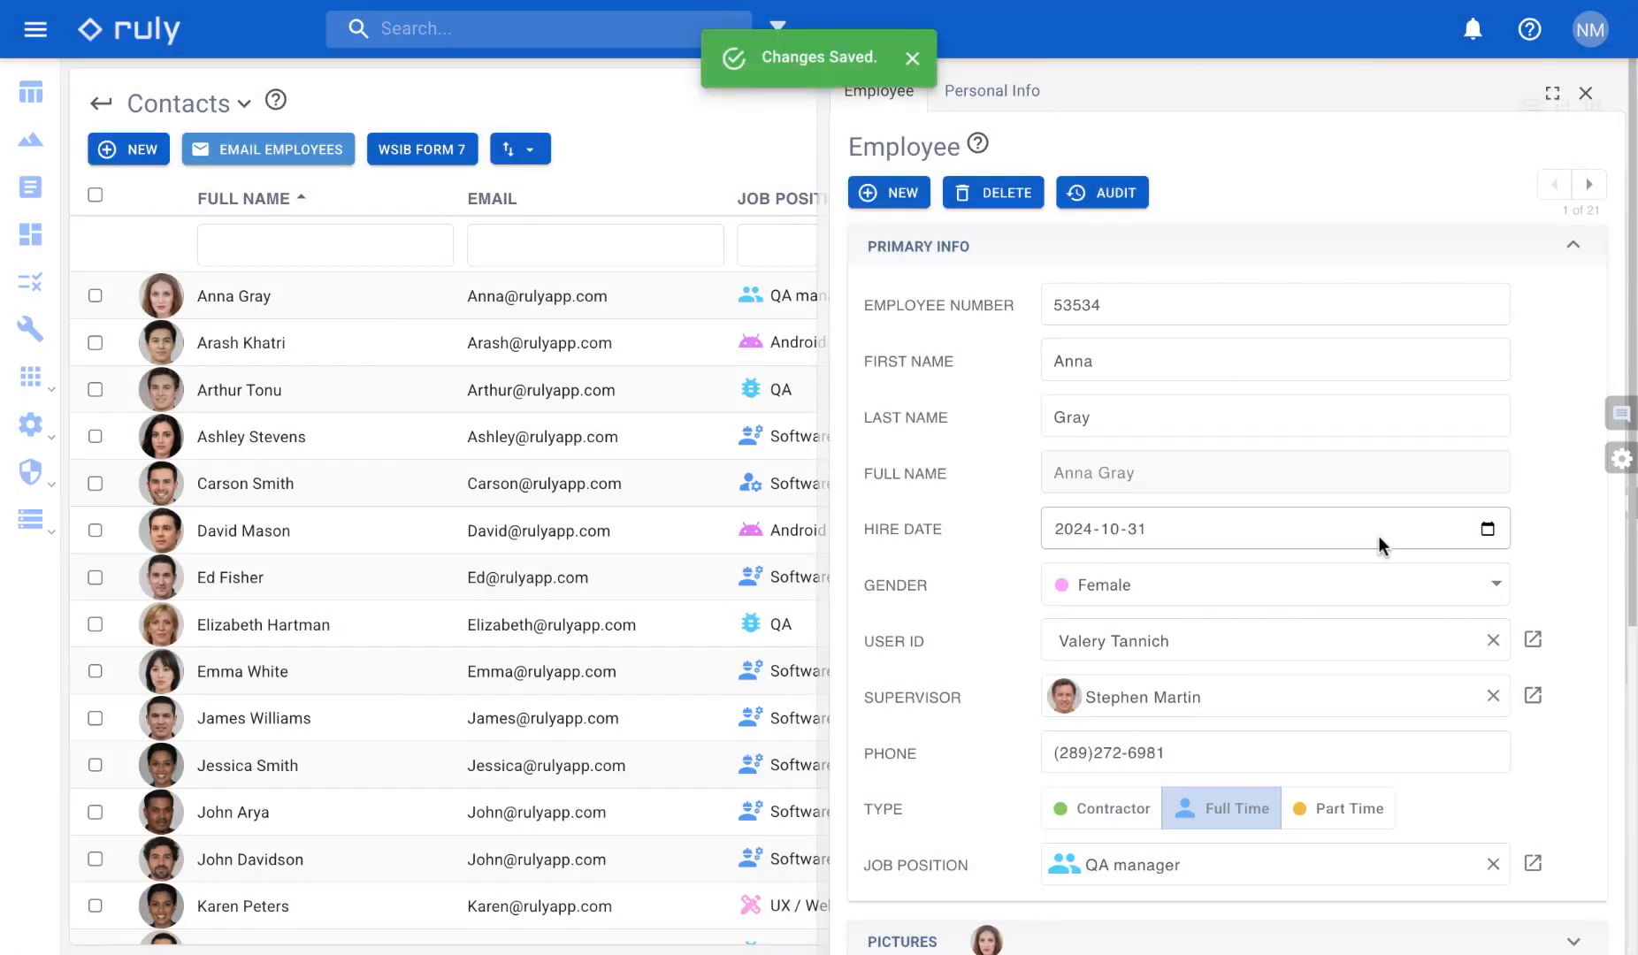
scroll(1378, 536, "down", 5)
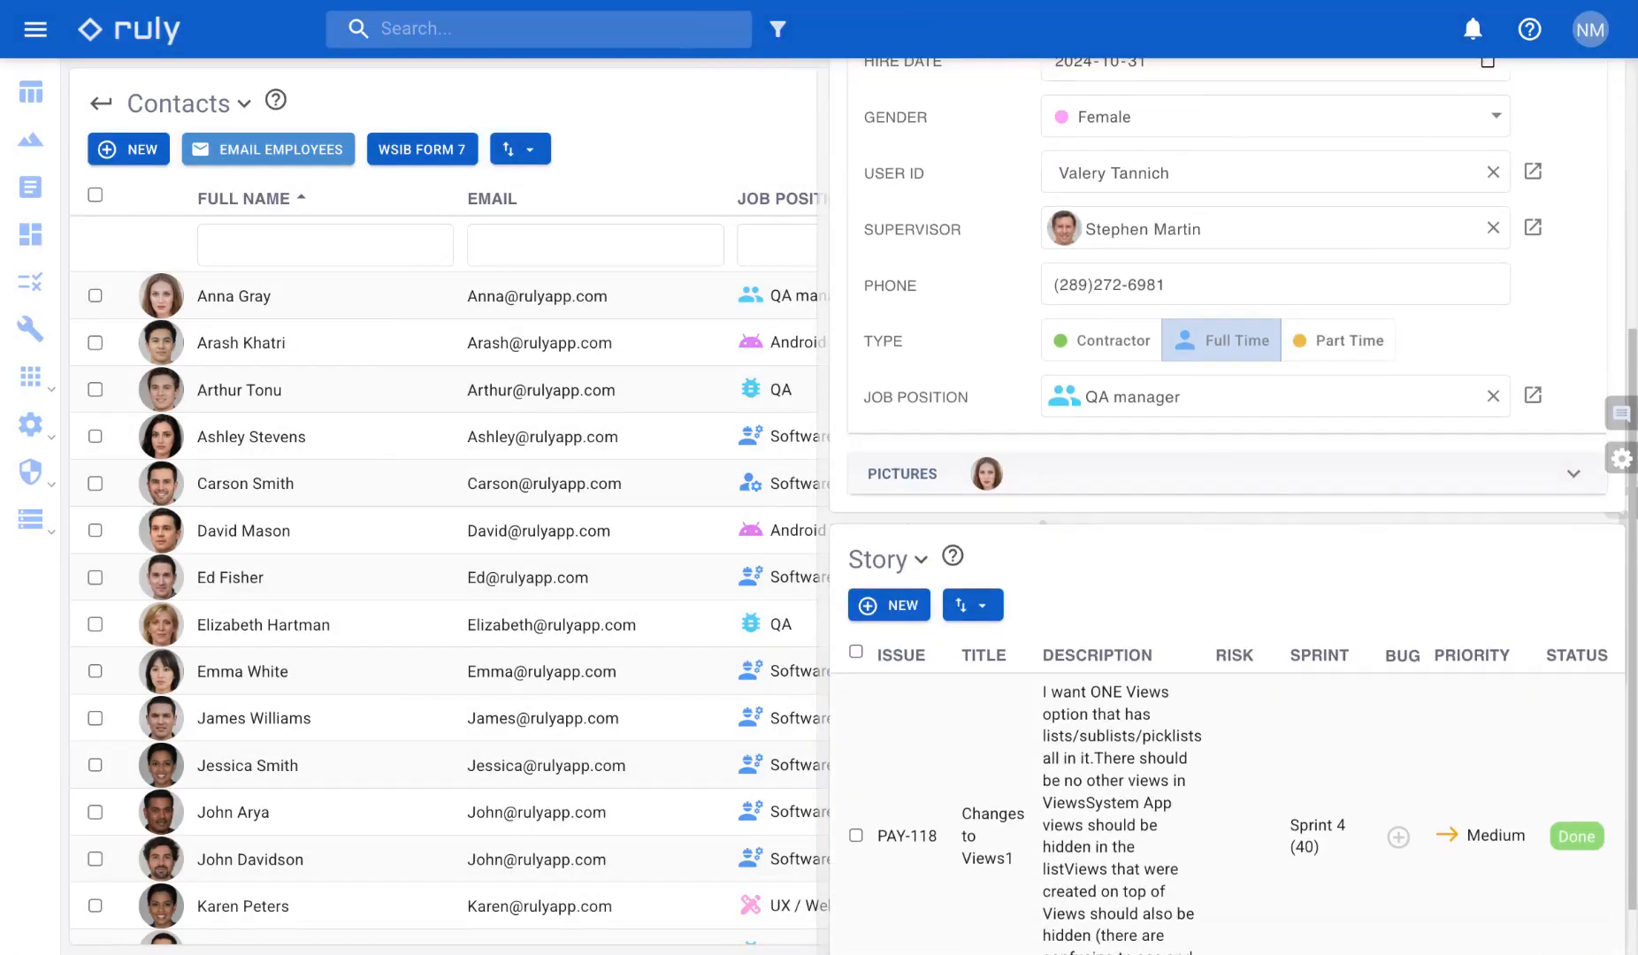
left_click(1372, 481)
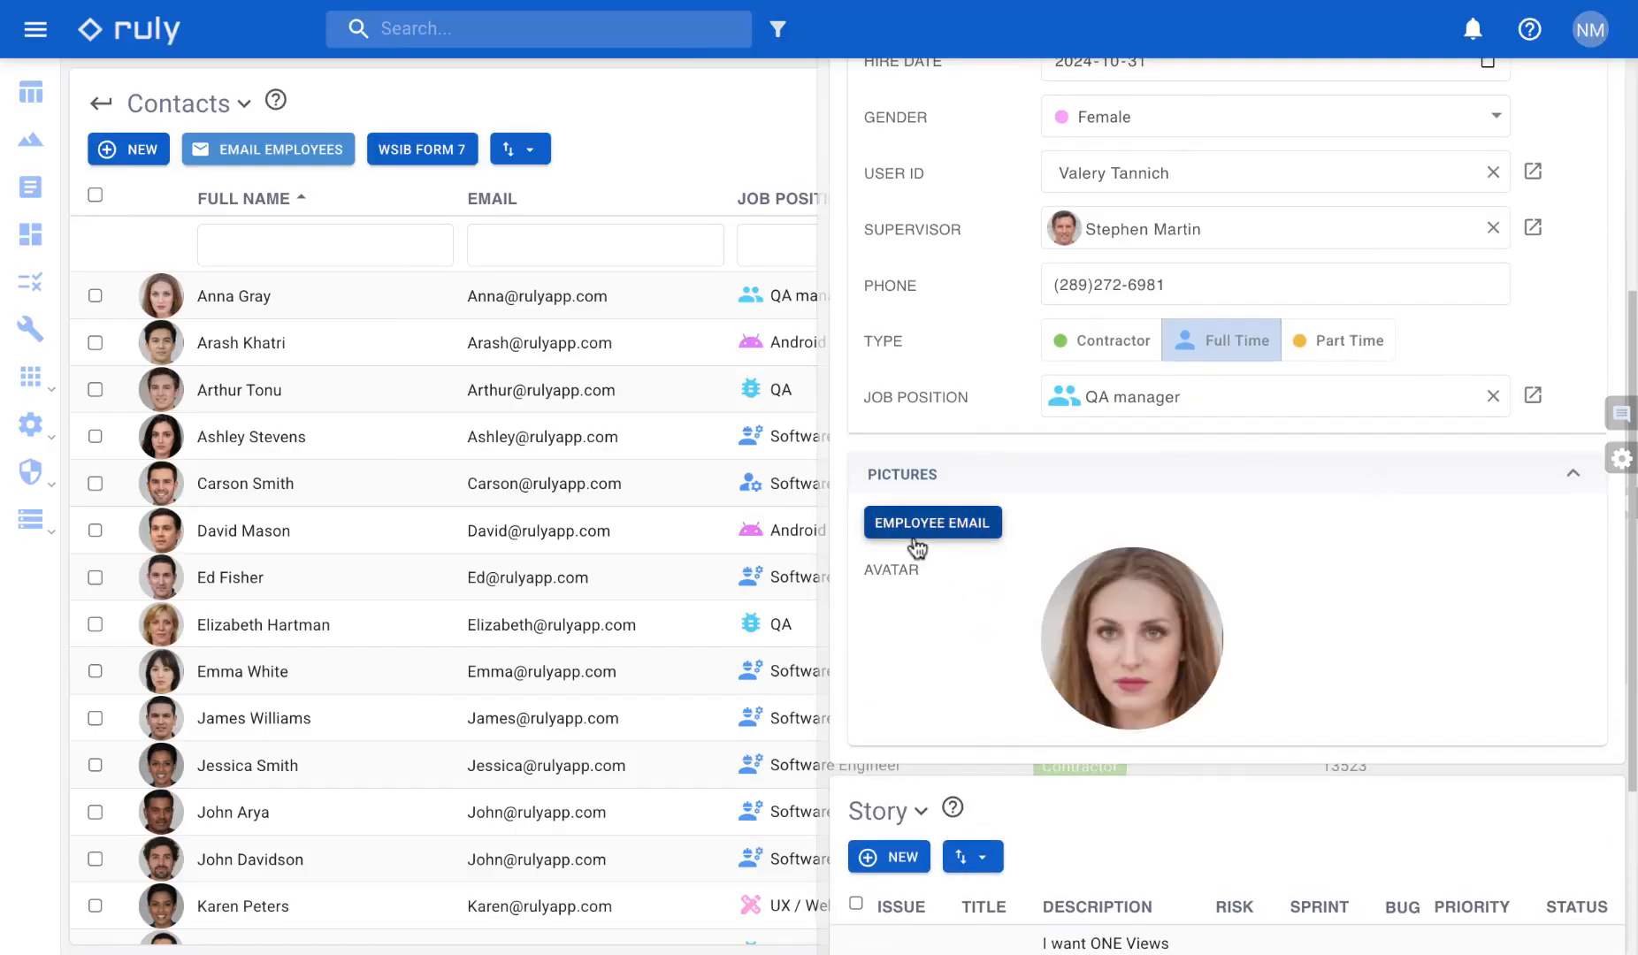